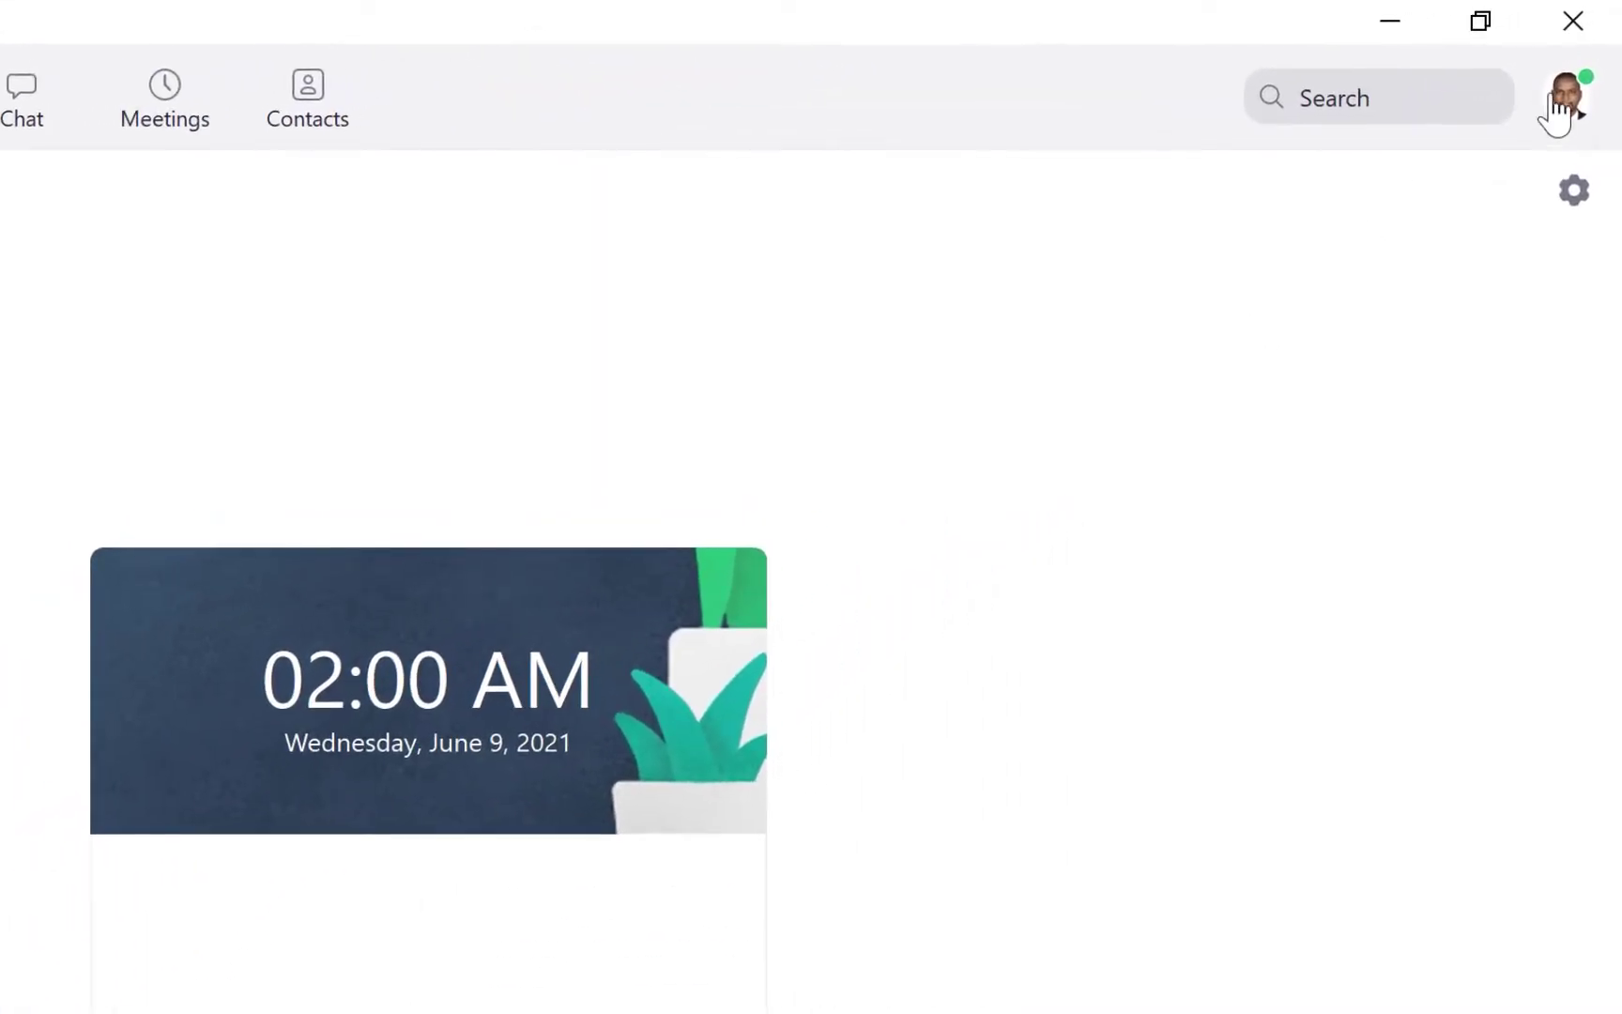
Open the account menu from the profile avatar at the top right of the Zoom home screen
left_click(1562, 105)
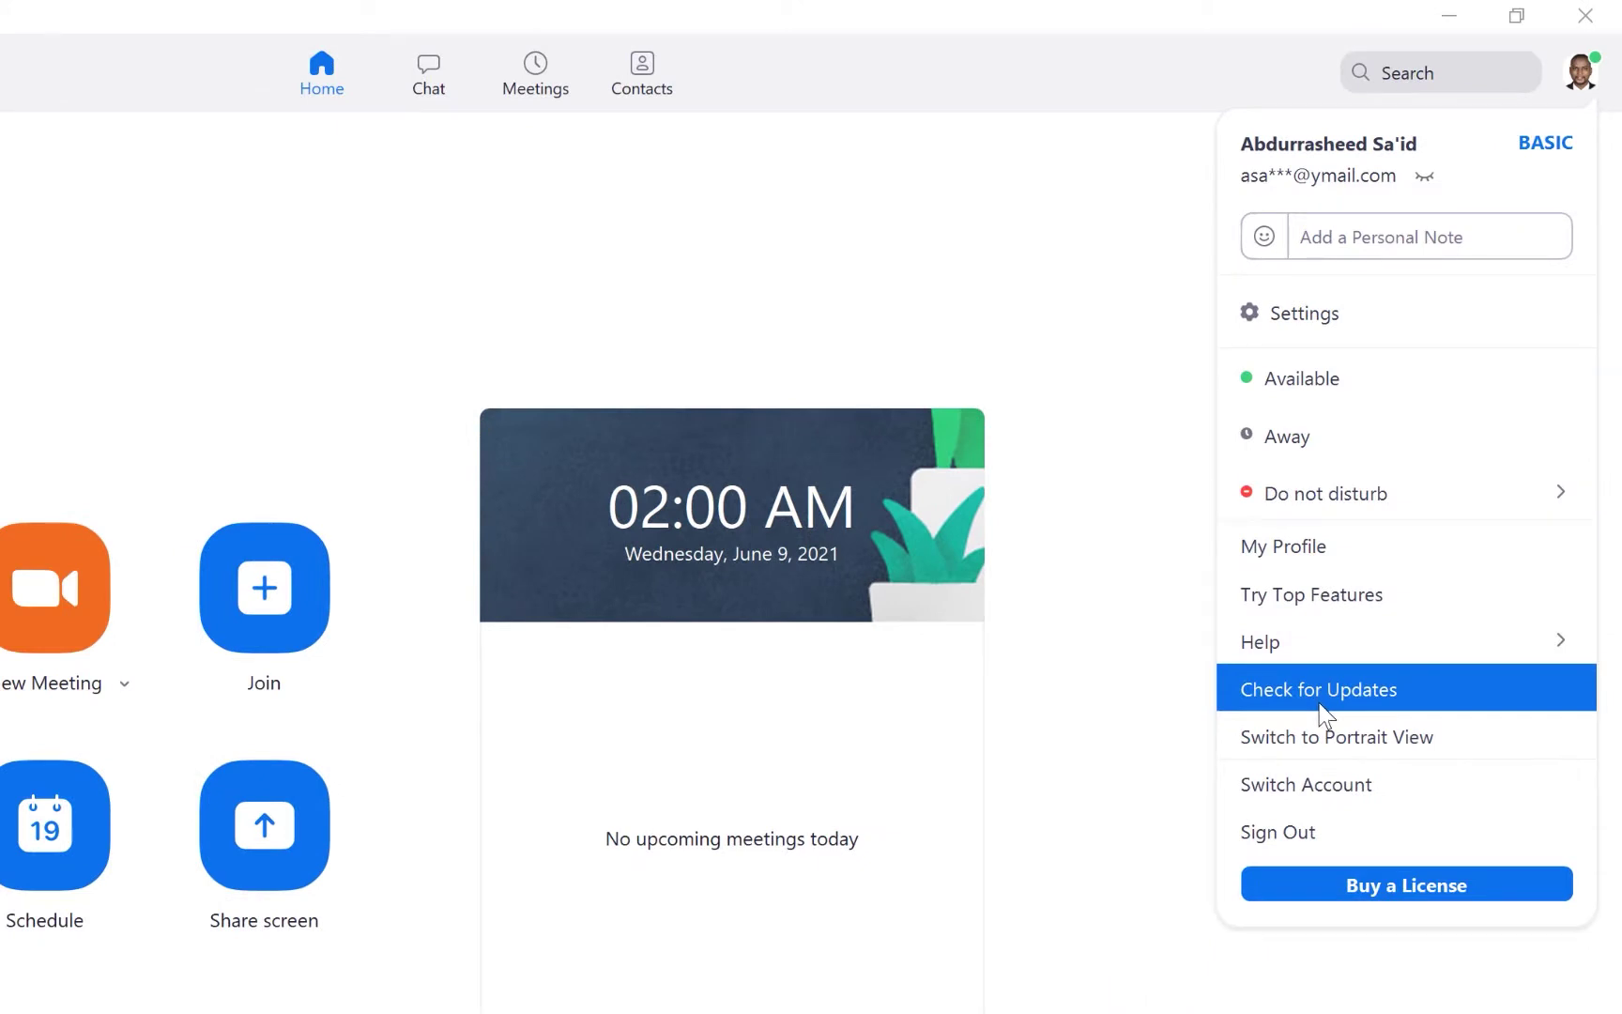
Dismiss the profile menu and start a New Meeting from the Home tab
mouse_move(1288, 657)
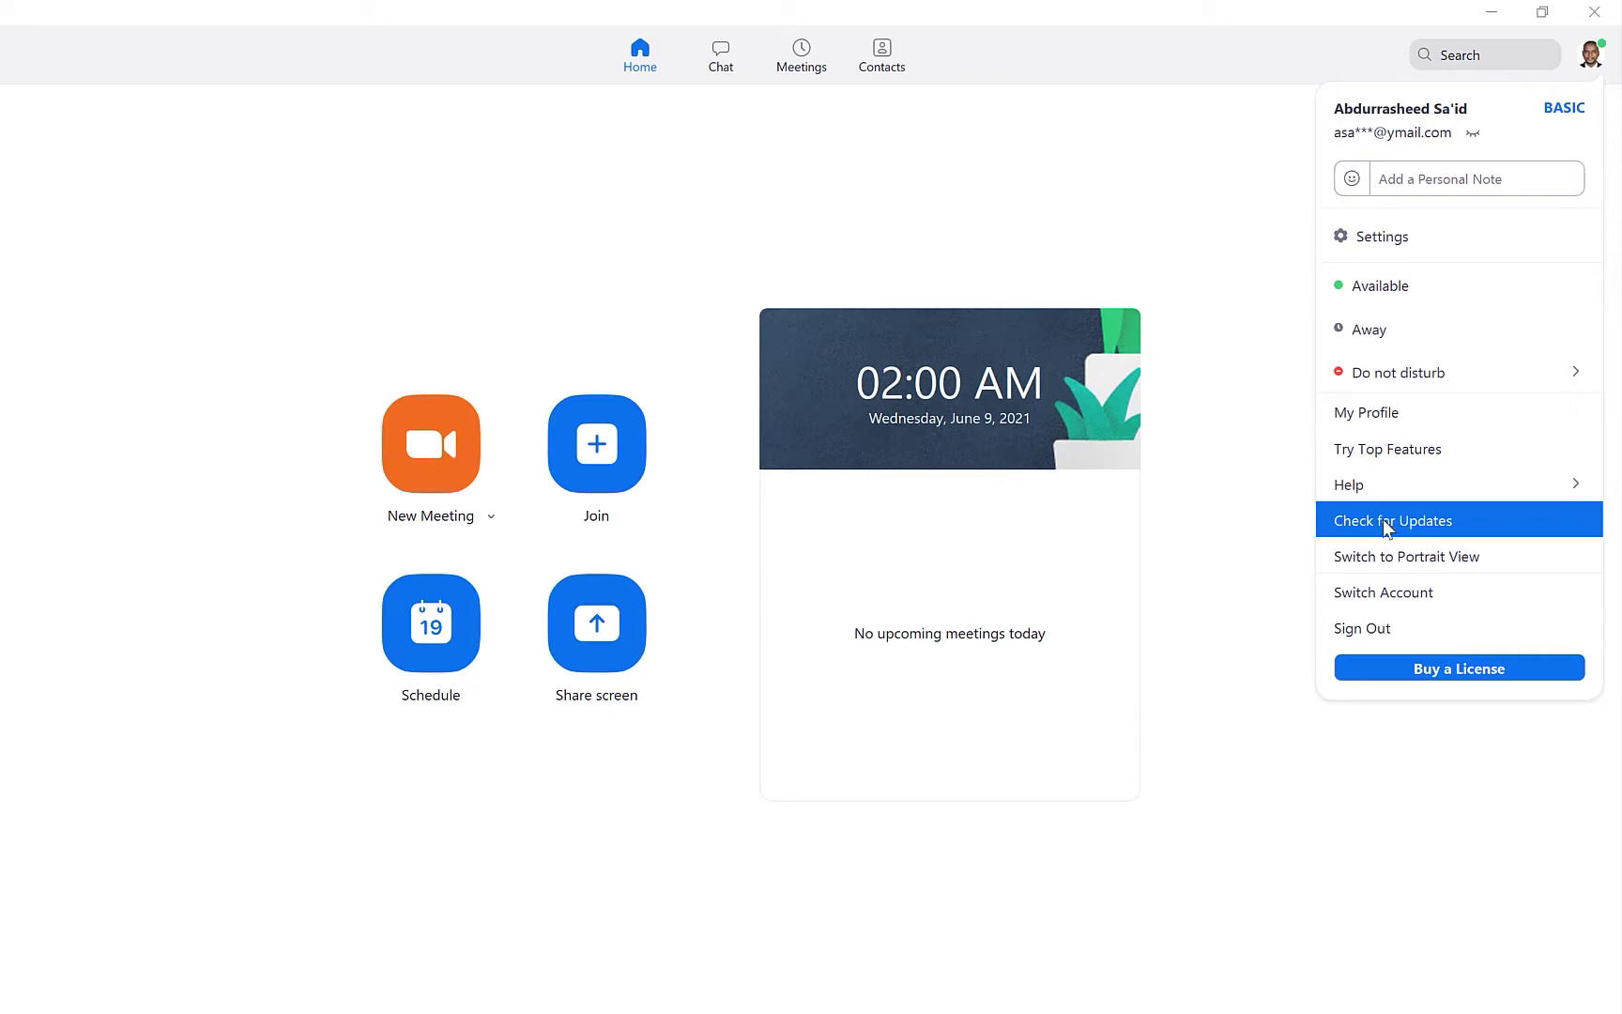
left_click(1235, 464)
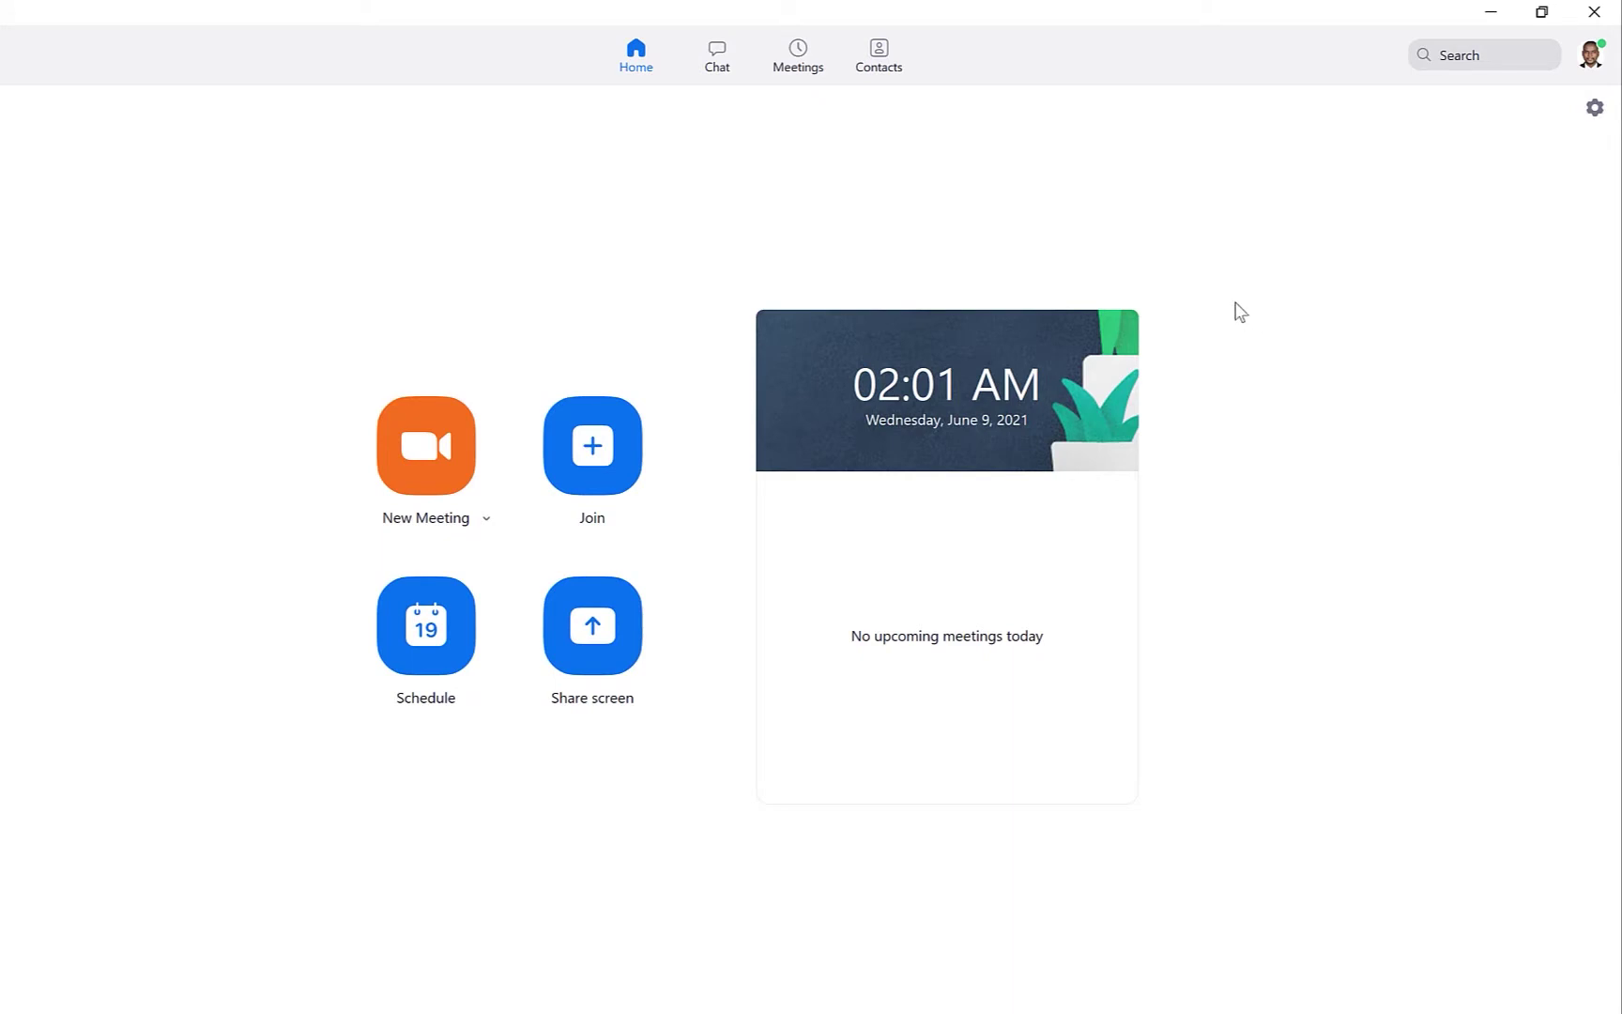
left_click(438, 452)
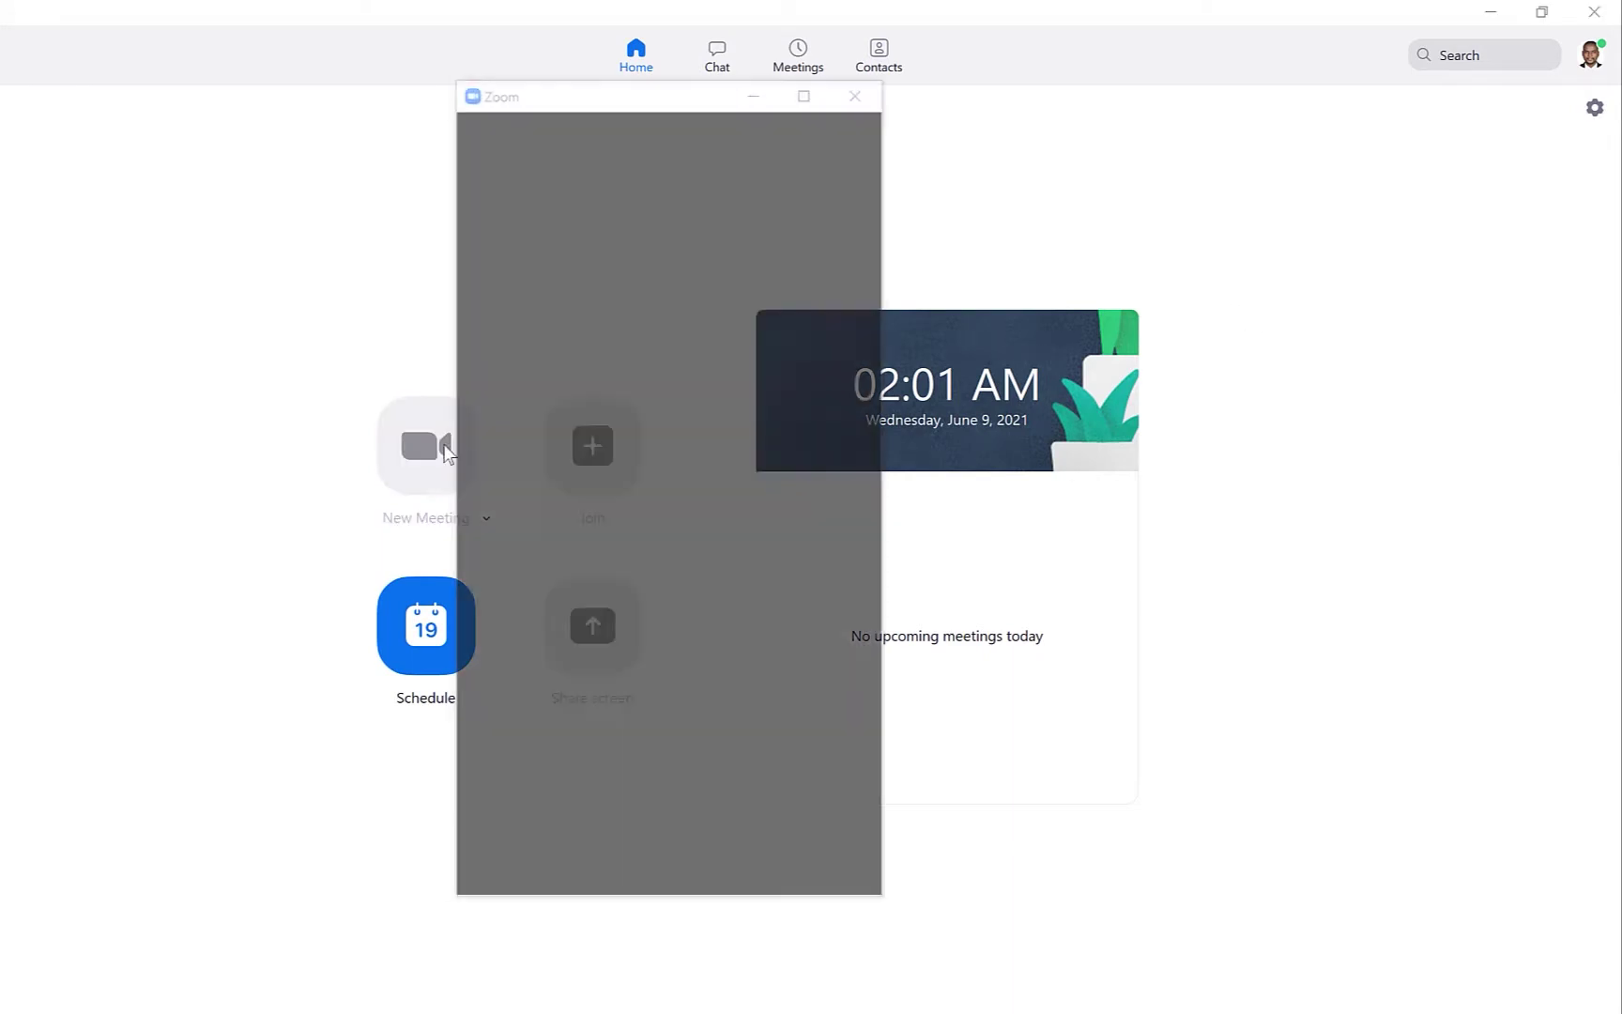
Maximize the meeting window and show its Security menu
left_click(807, 90)
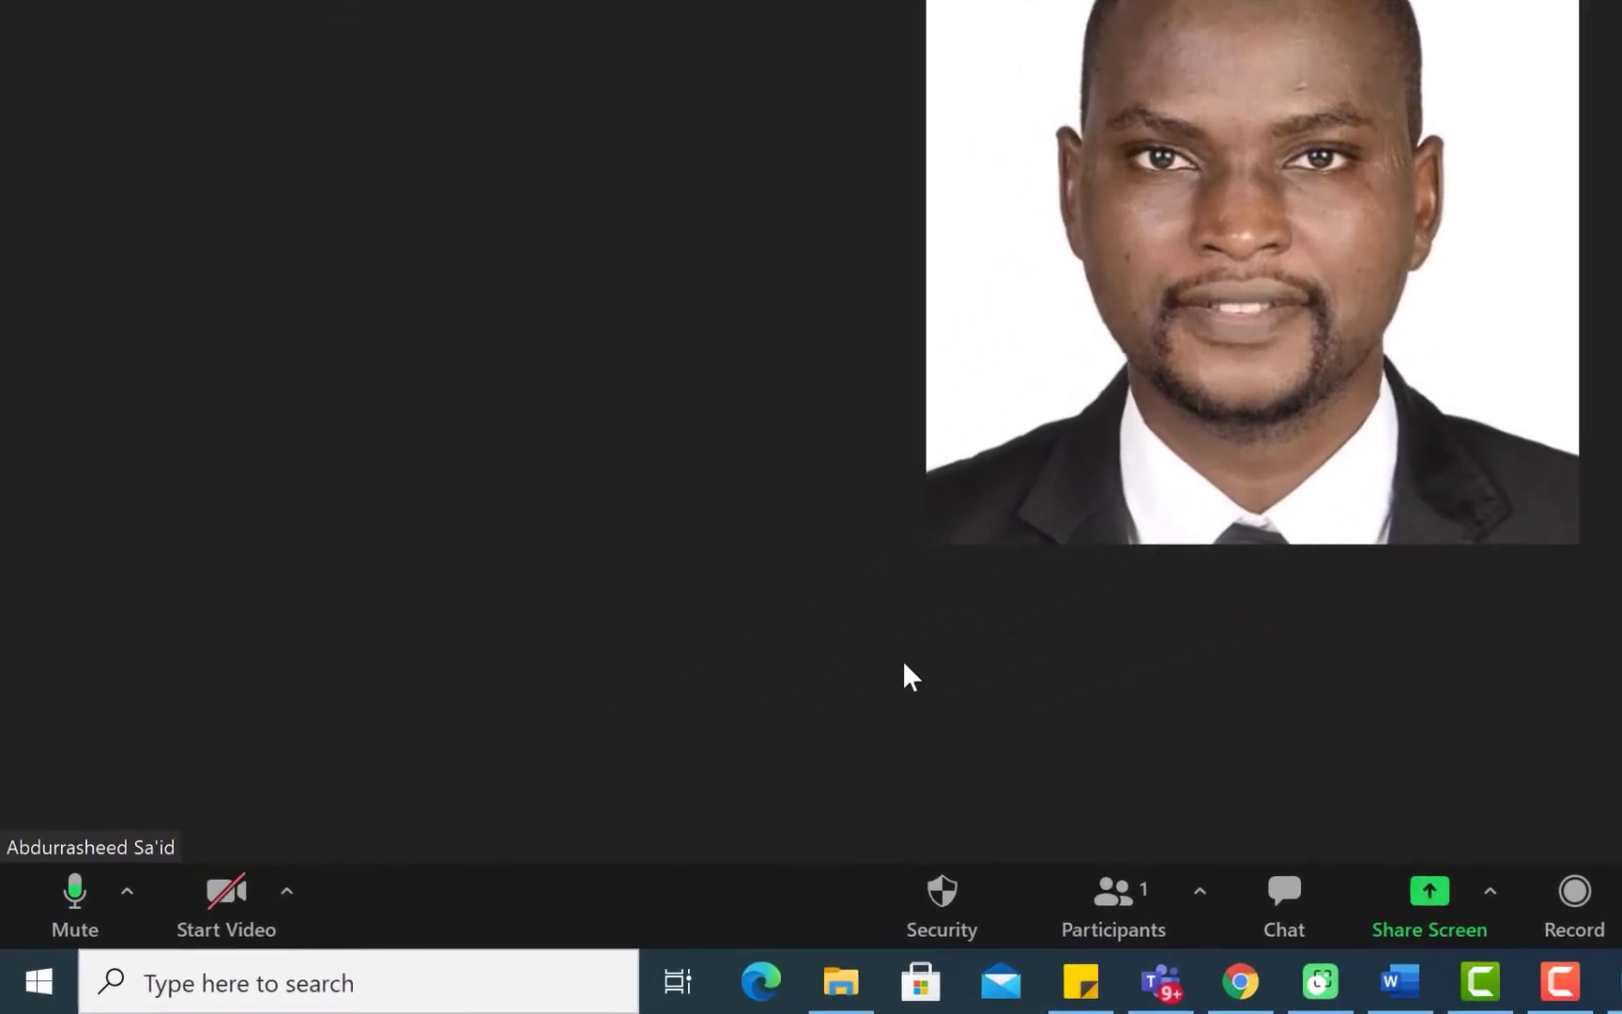
left_click(945, 925)
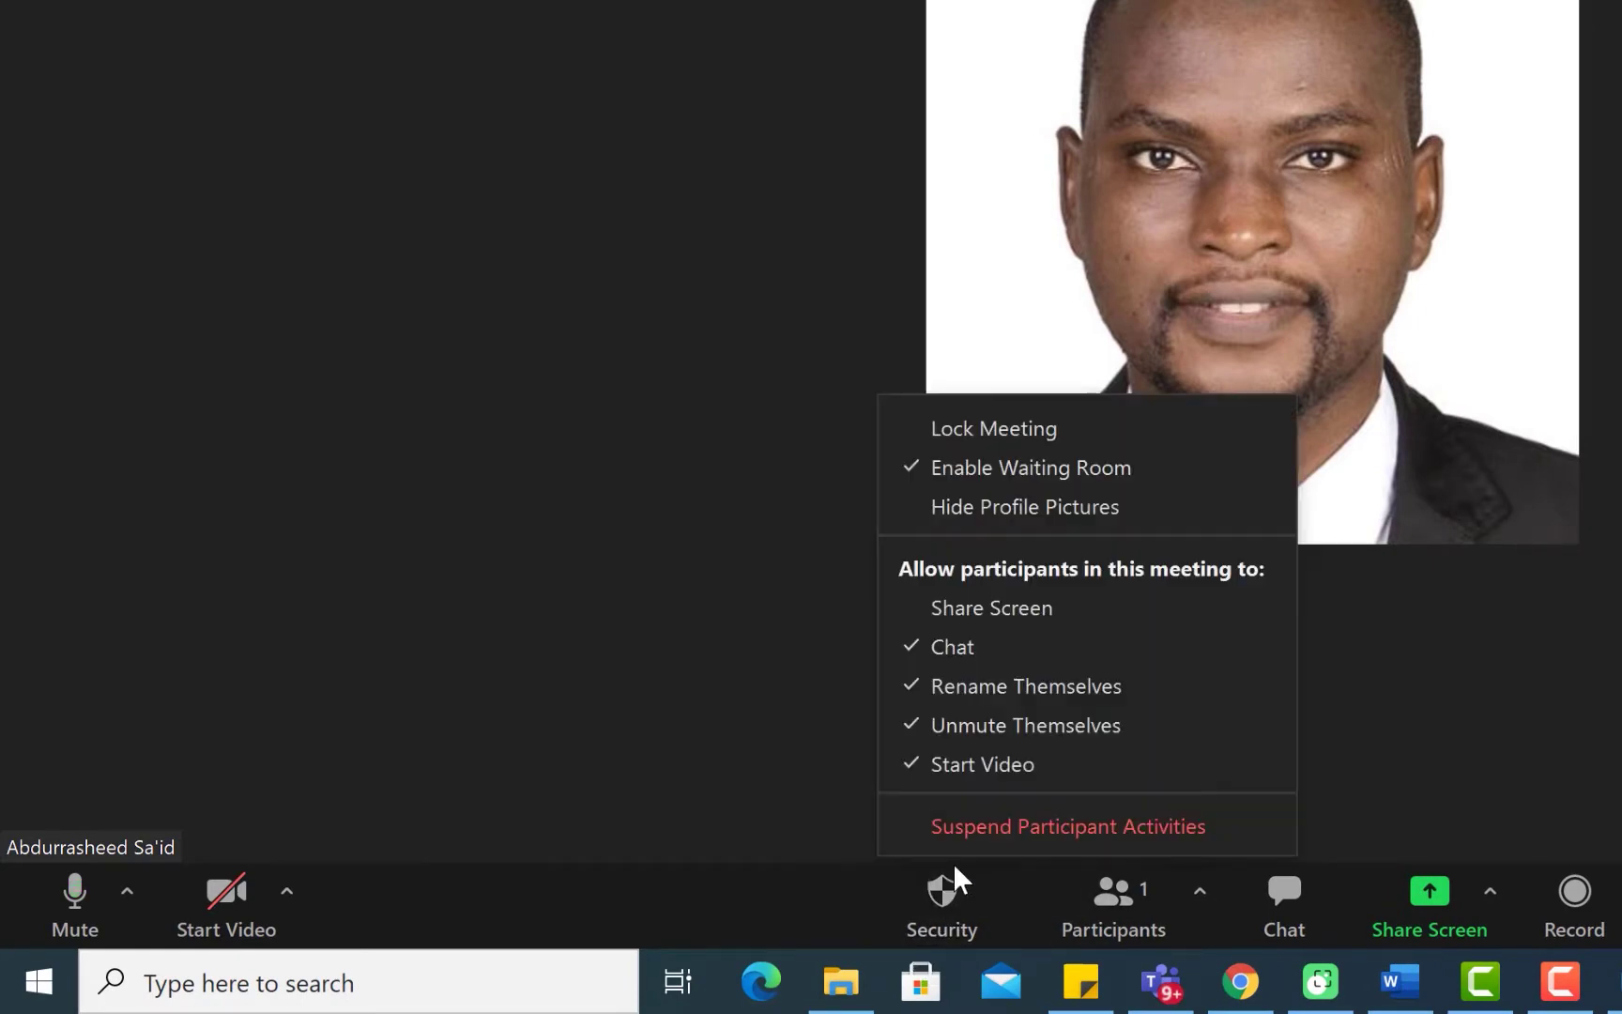
Choose Lock Meeting from the Security menu
left_click(1038, 437)
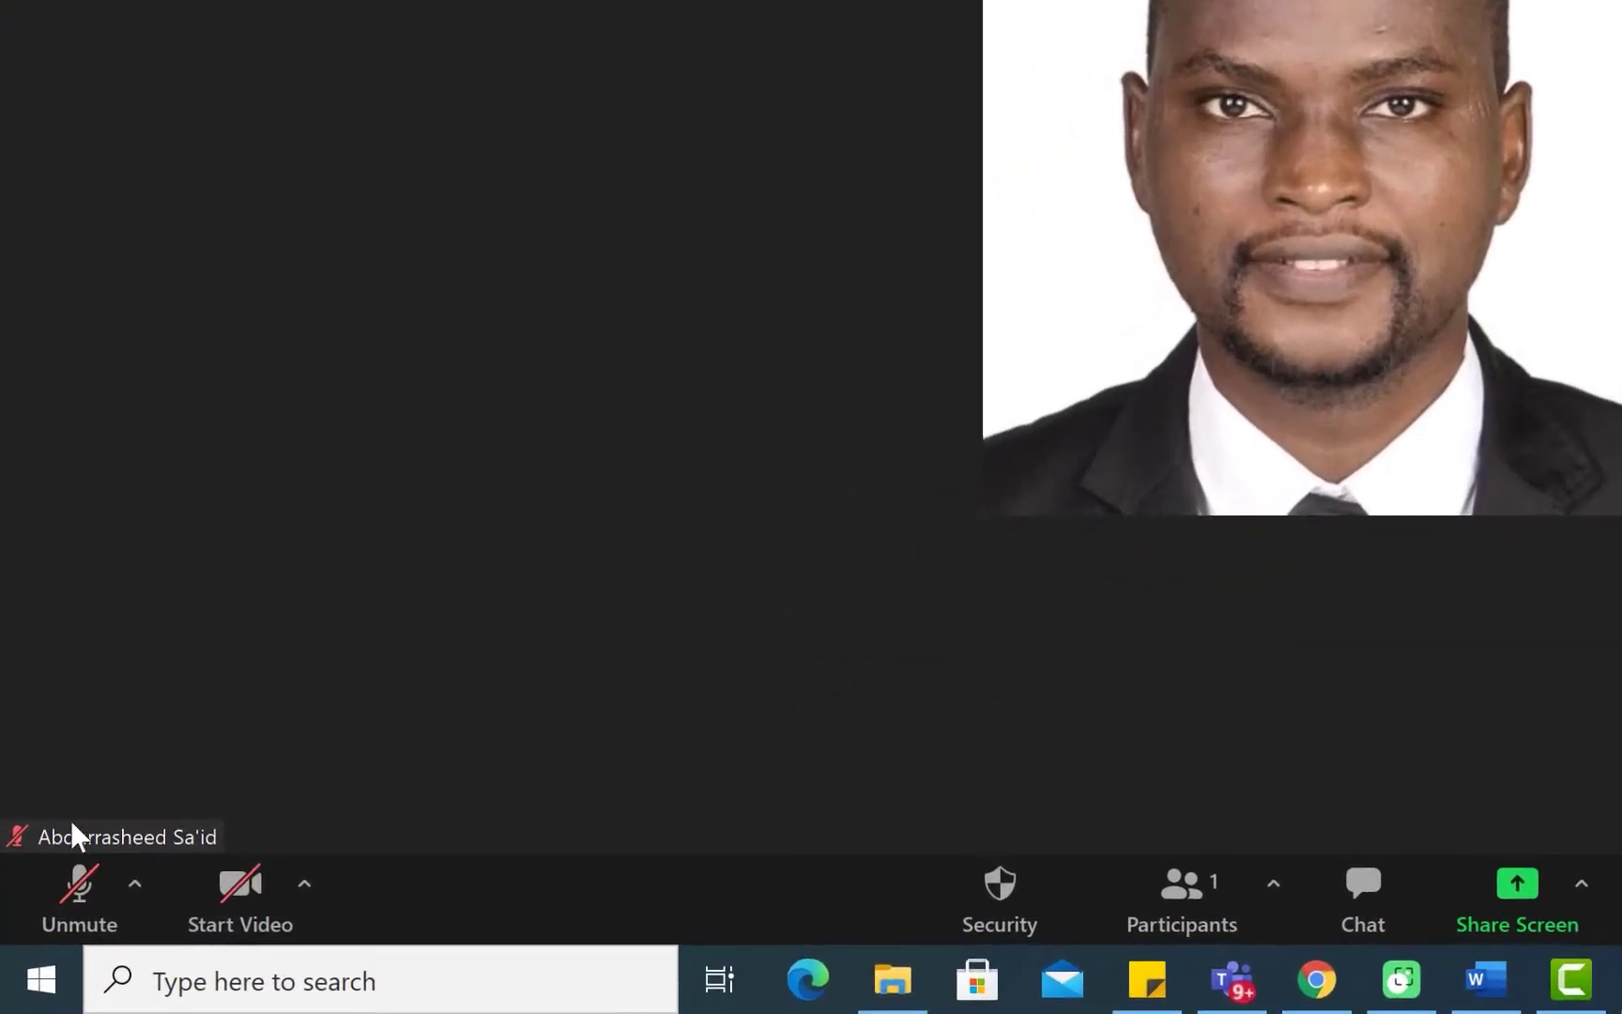
Unmute and re-mute the microphone, hold Space to talk, then show the audio device options
left_click(80, 891)
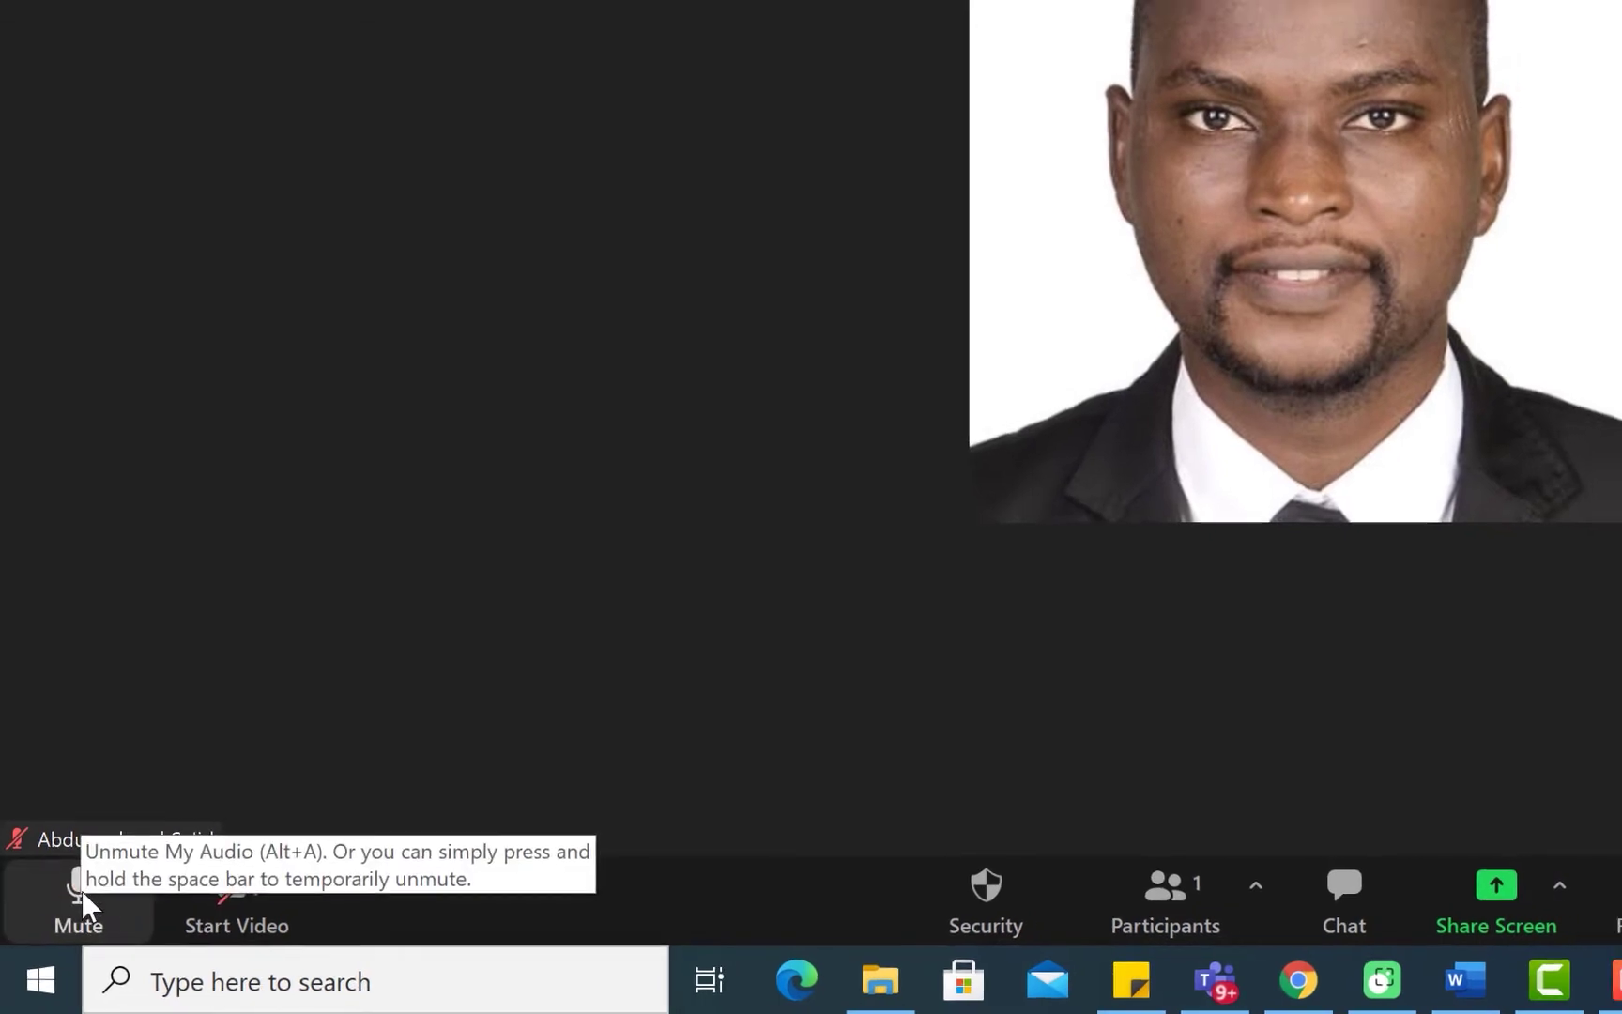
left_click(57, 915)
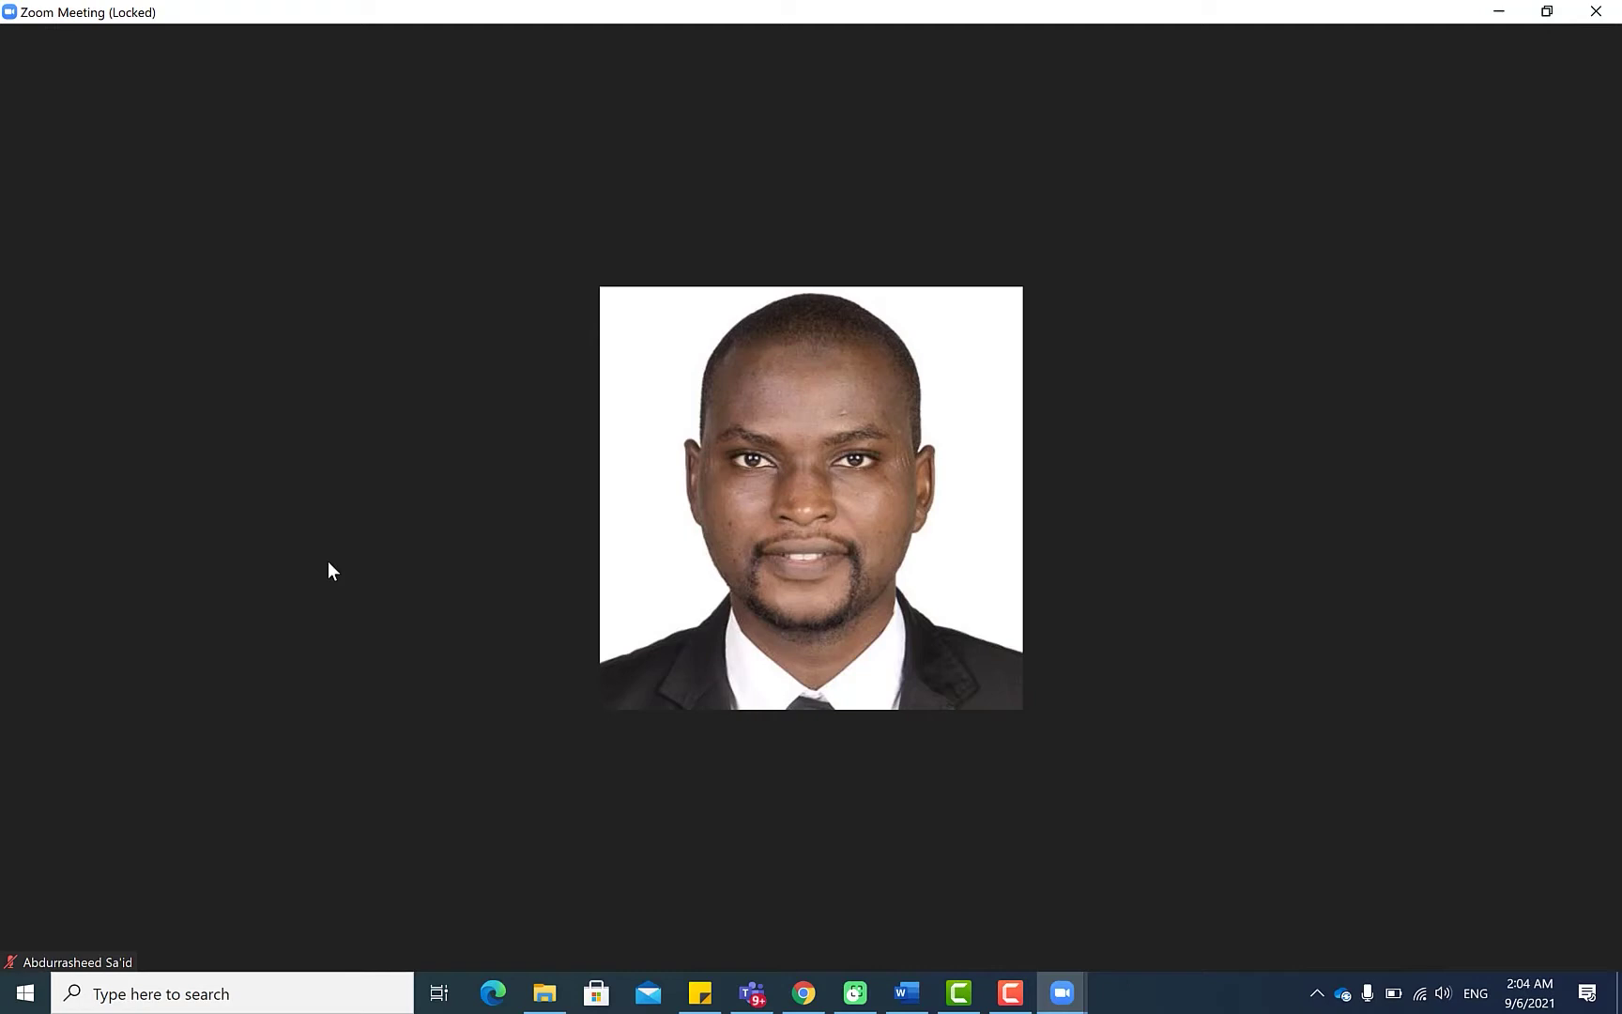
key("space")
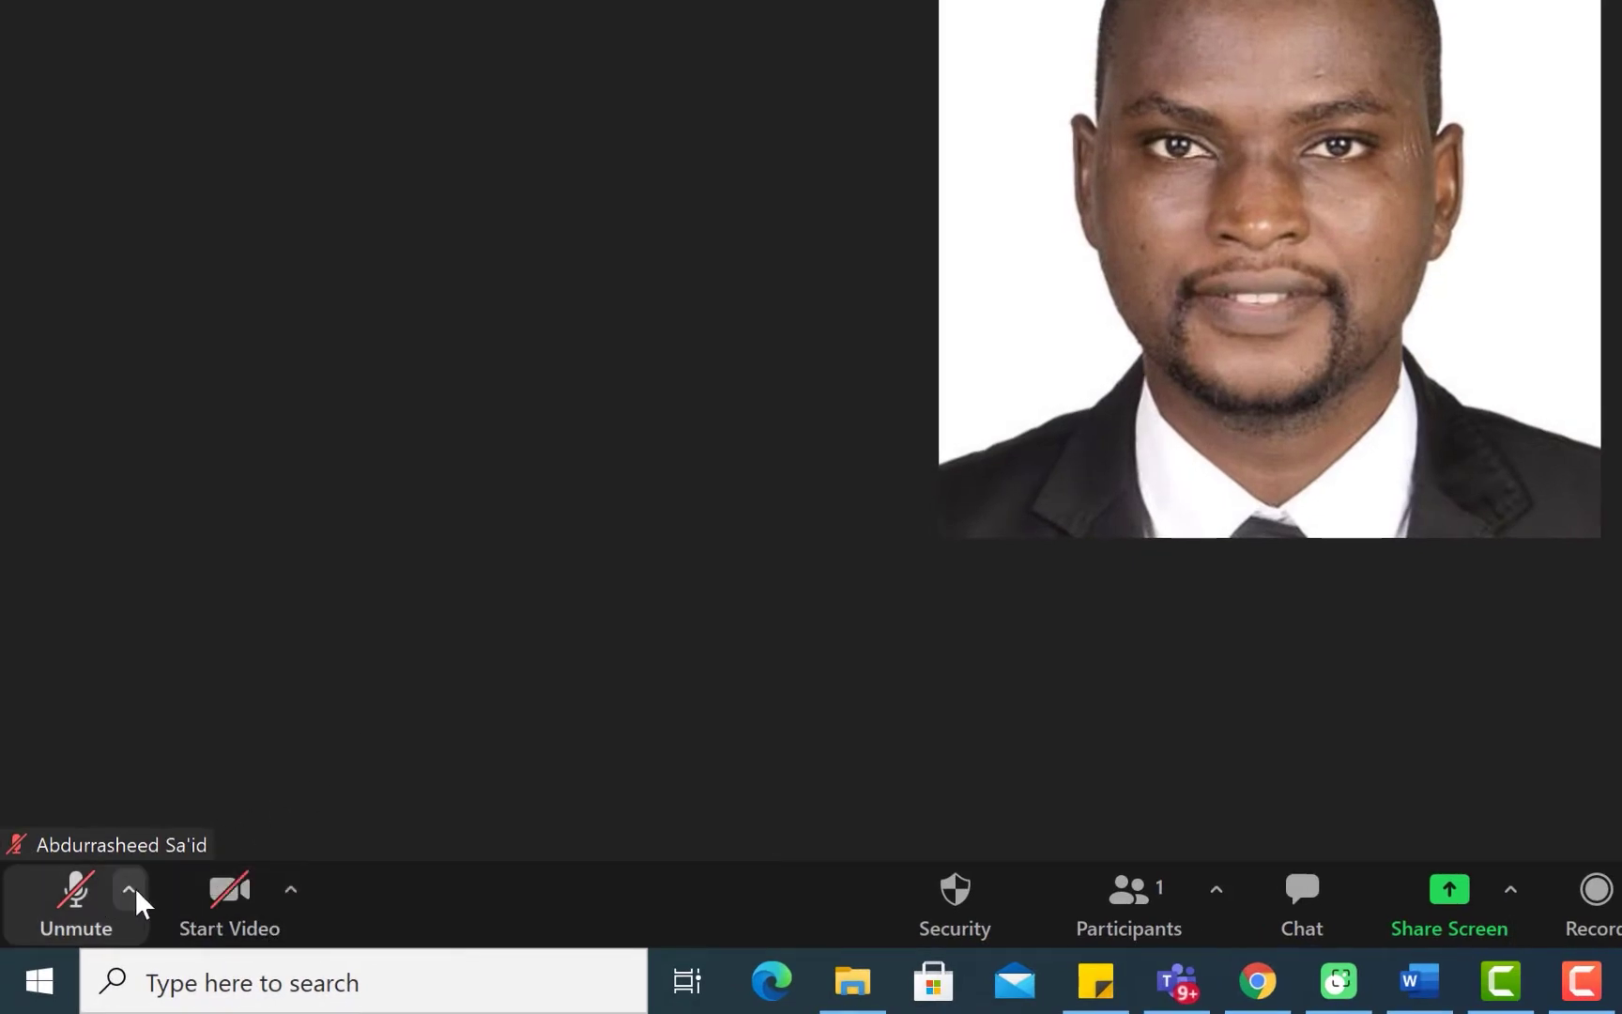
left_click(134, 886)
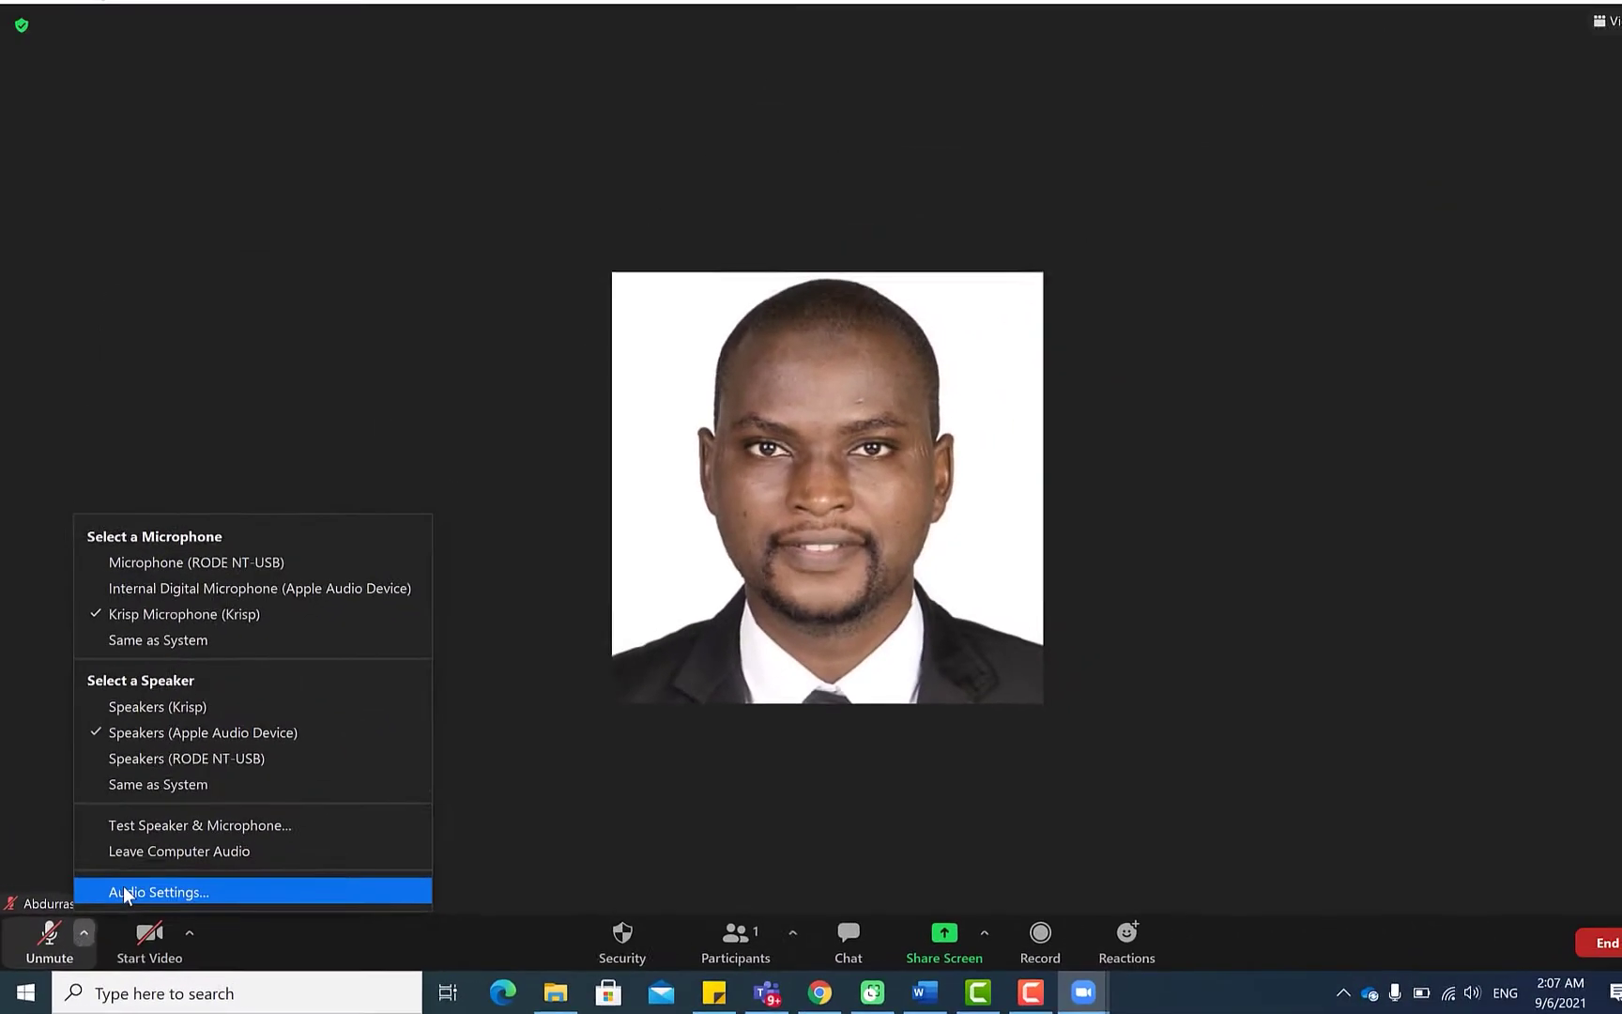
Go from Audio Settings to Keyboard Shortcuts and begin editing the Switch to Speaker View shortcut
left_click(188, 830)
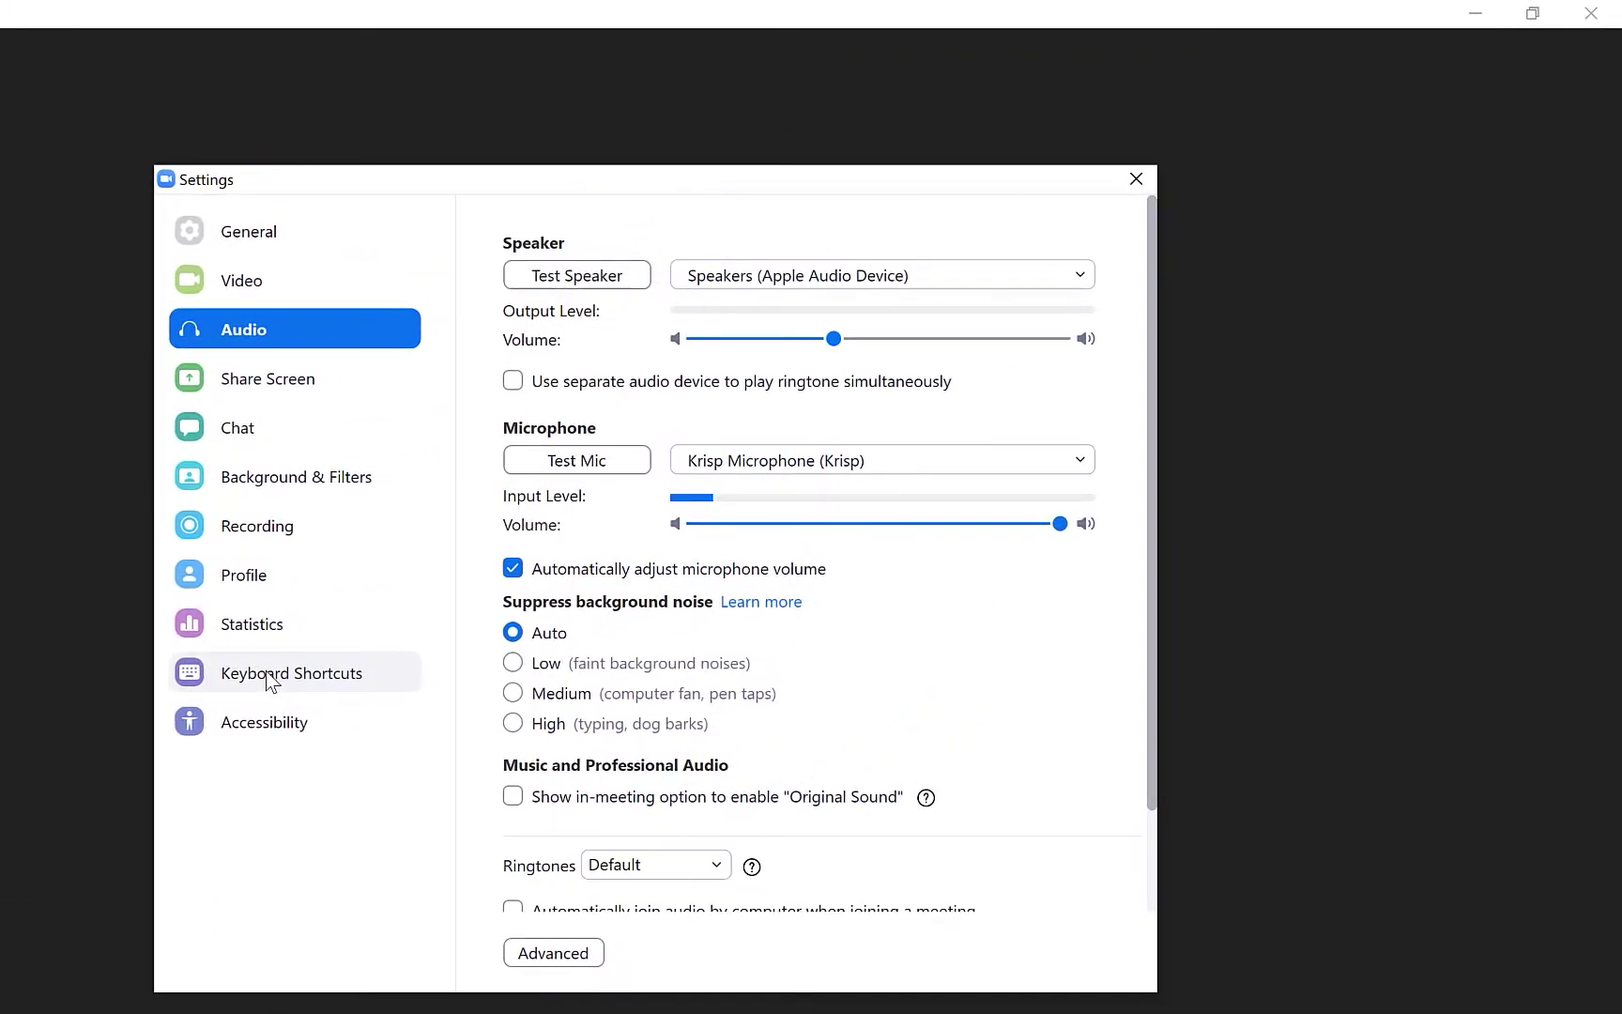
left_click(267, 672)
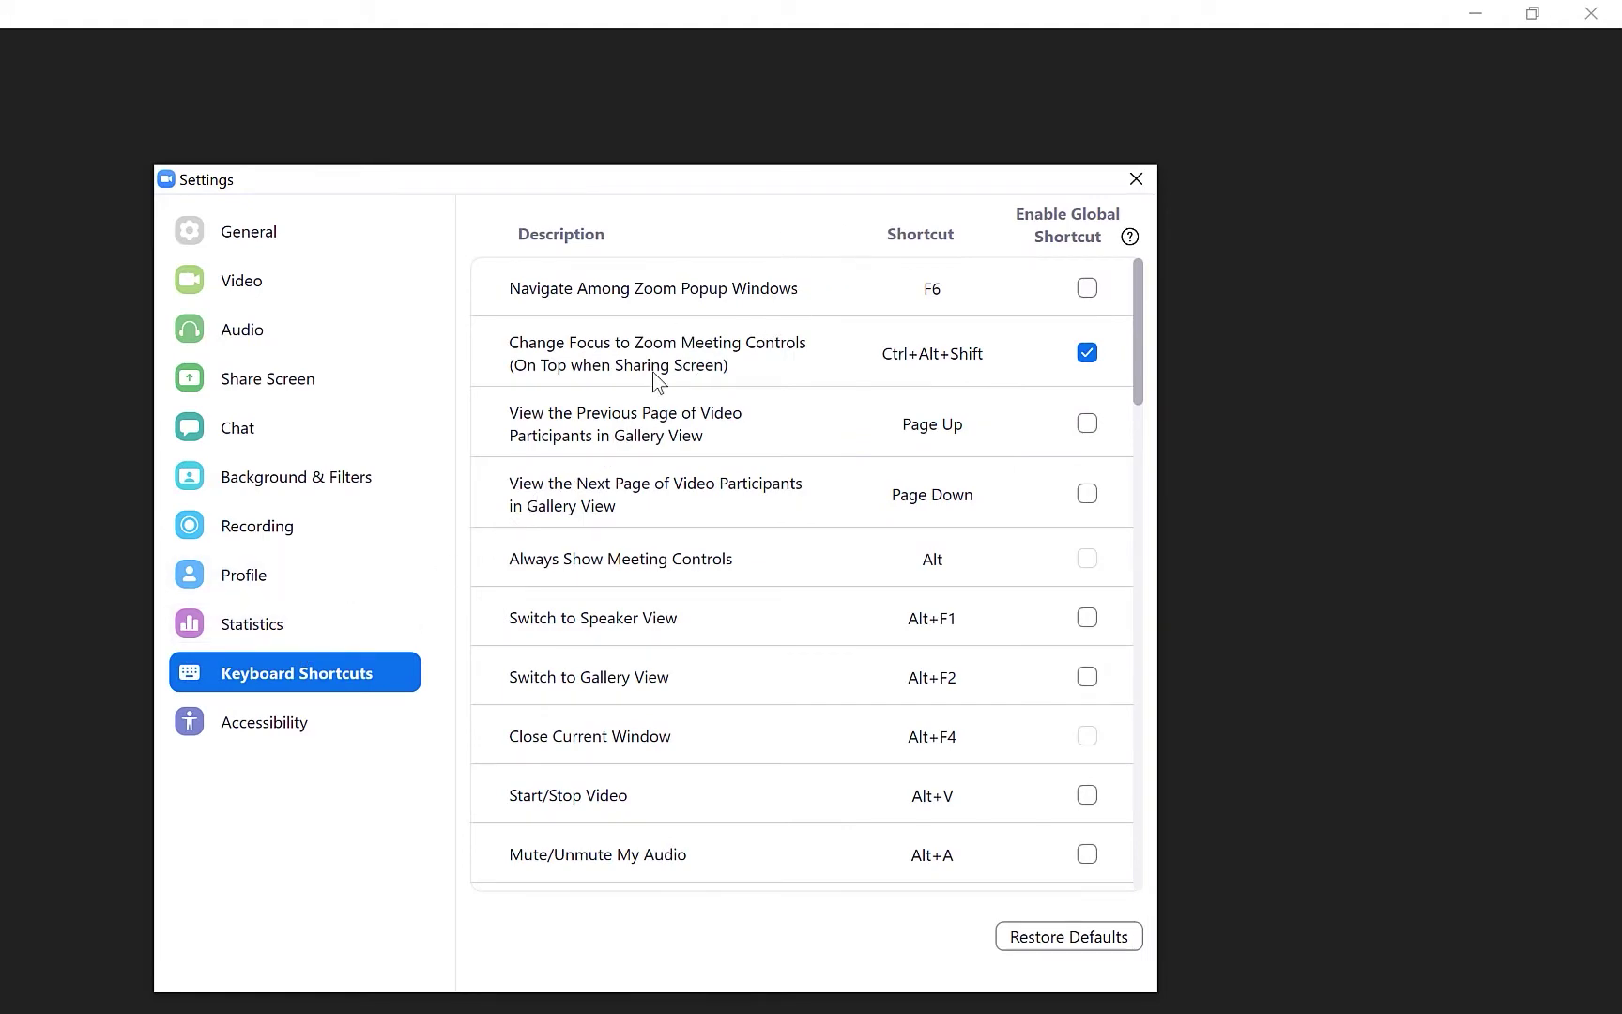
scroll(641, 495, "down", 6)
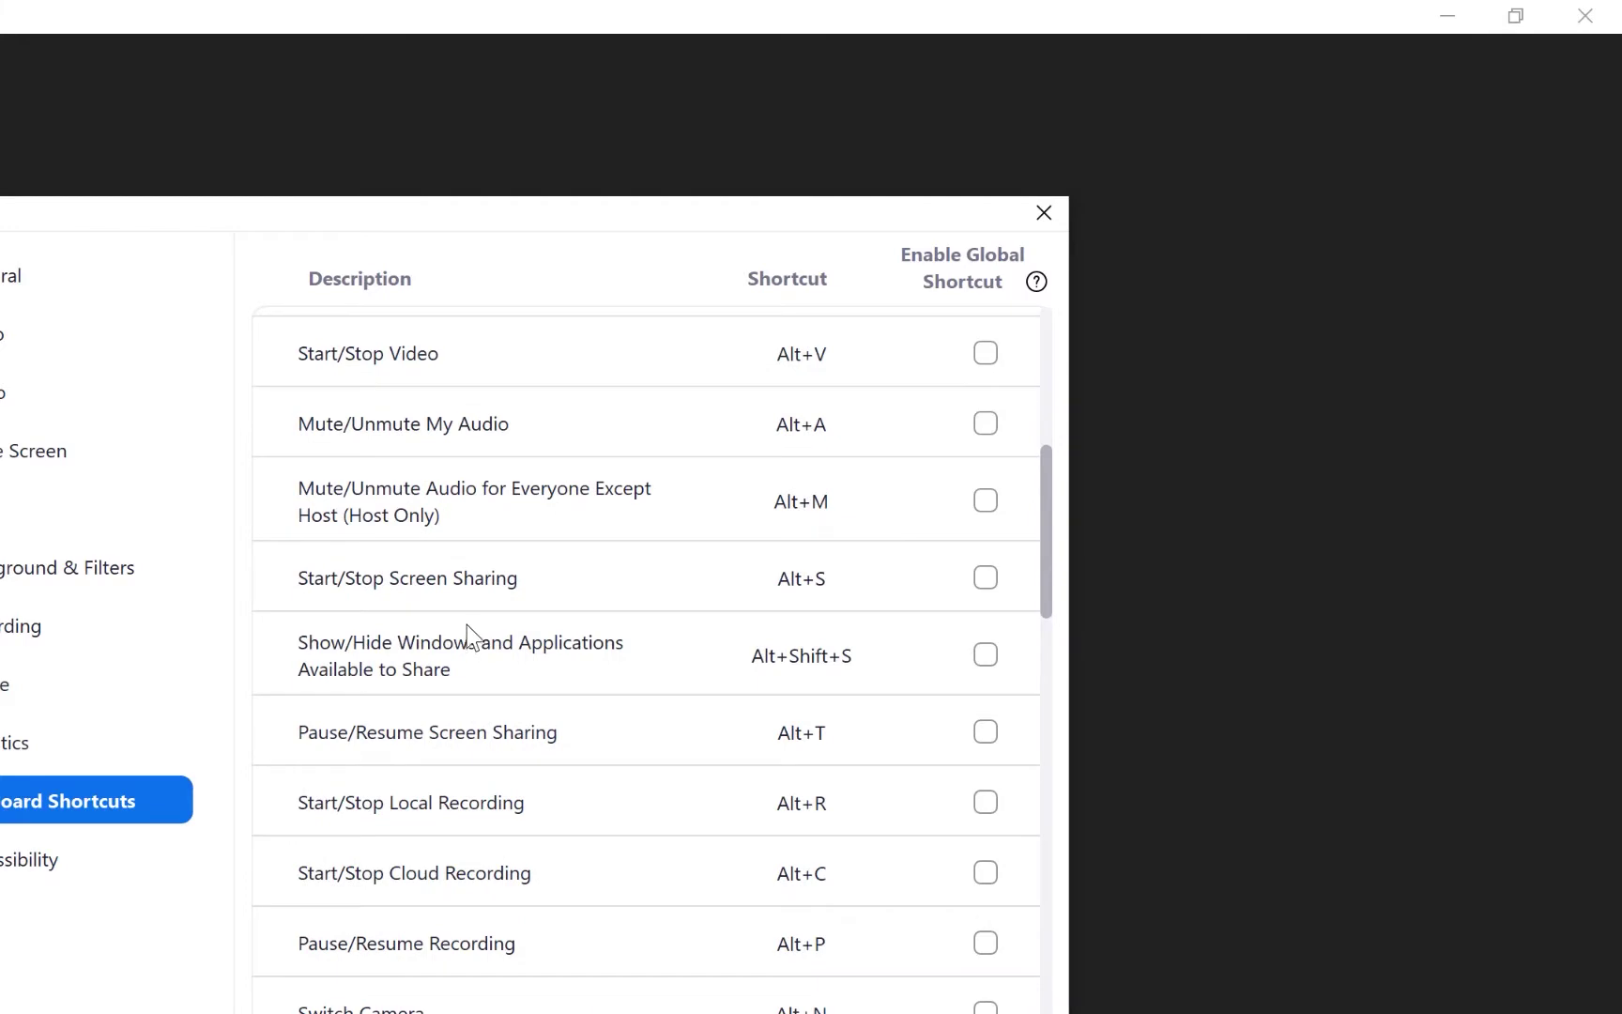
scroll(478, 634, "down", 3)
scroll(795, 643, "up", 5)
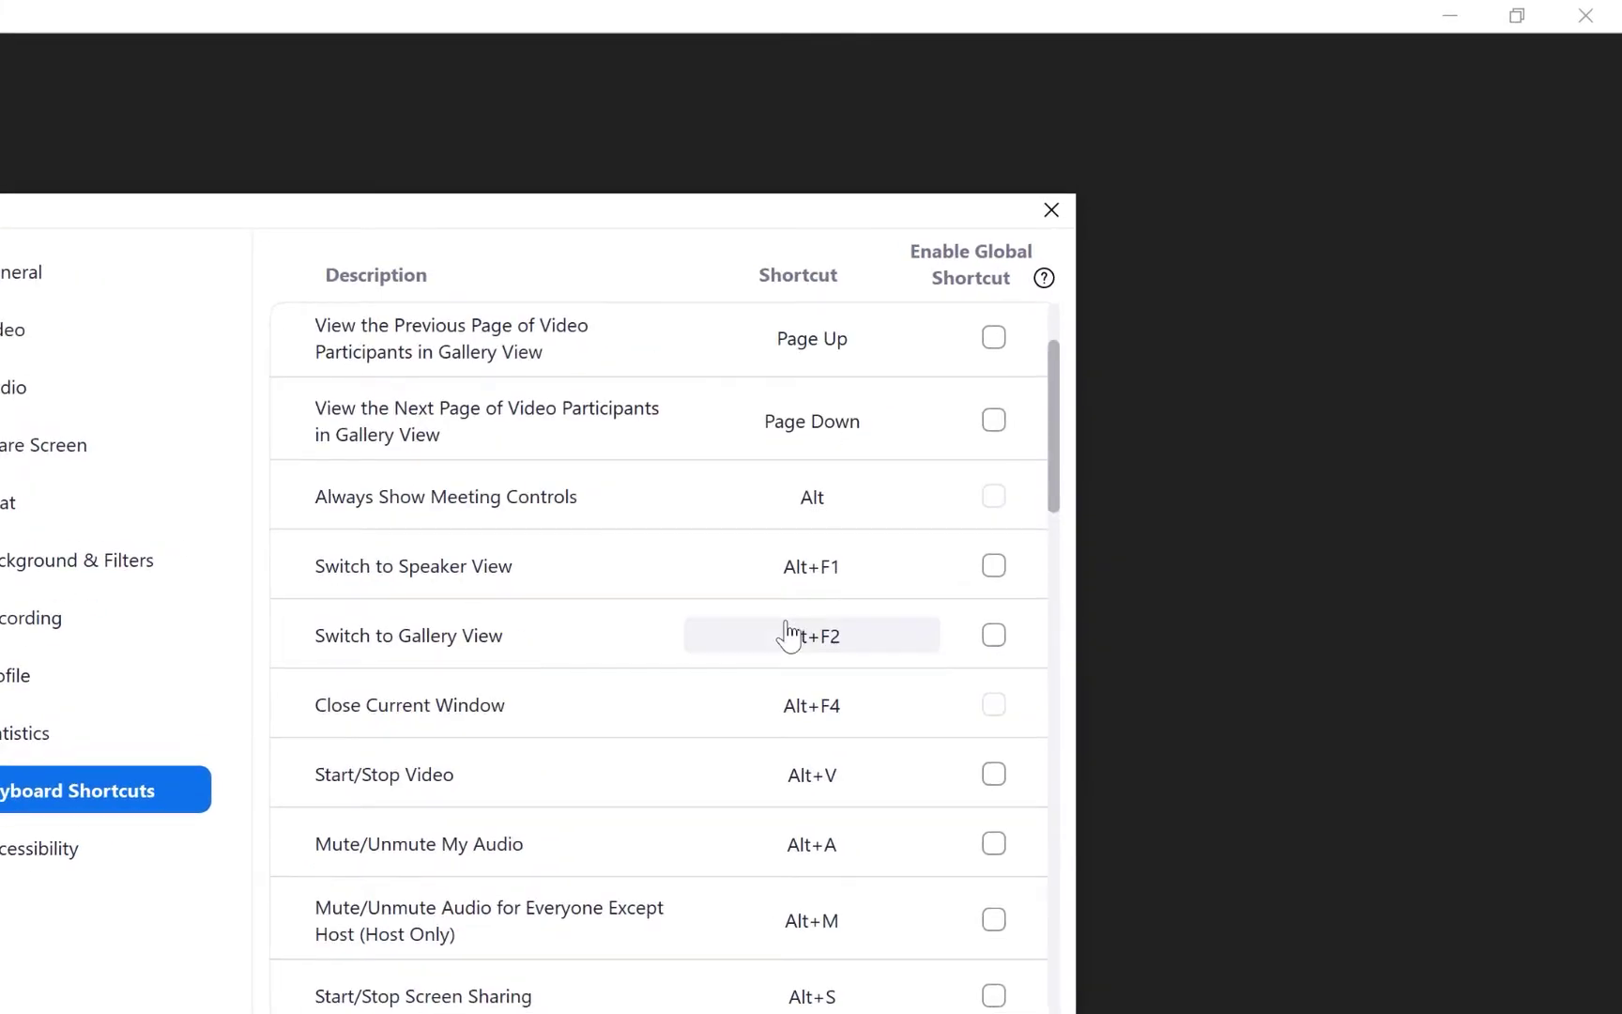
scroll(730, 610, "up", 2)
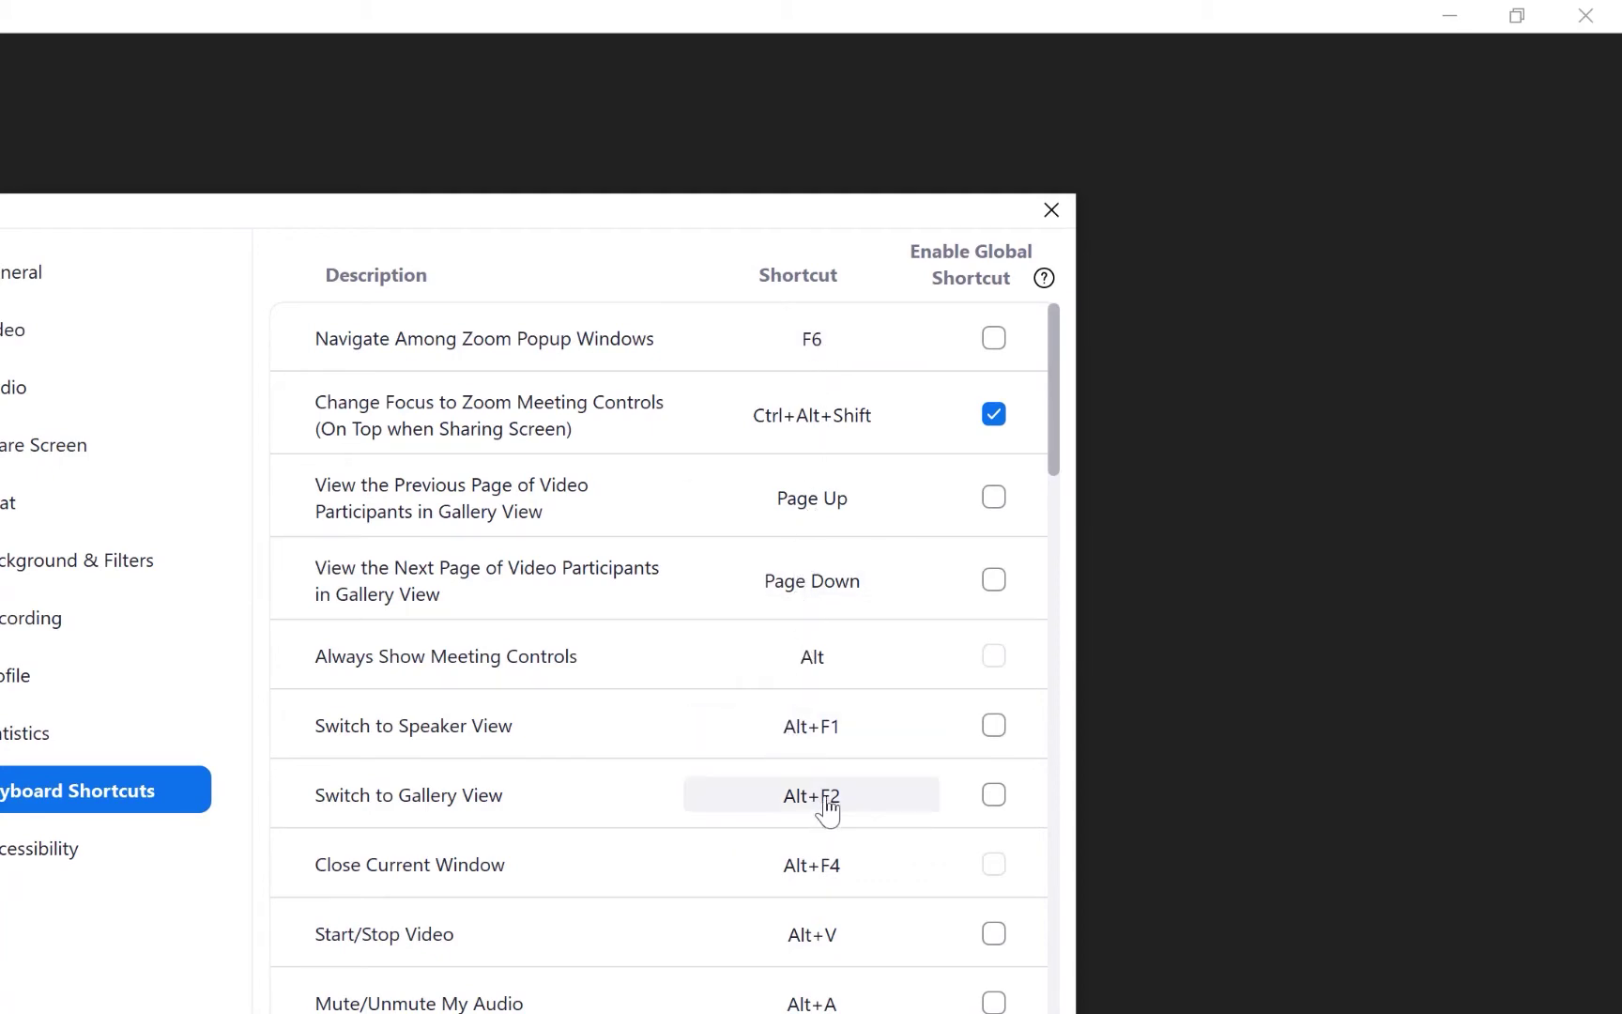
left_click(838, 732)
Assign T to Speaker View and S as a global Start/Stop Video shortcut, then restore defaults
key("t")
left_click(825, 937)
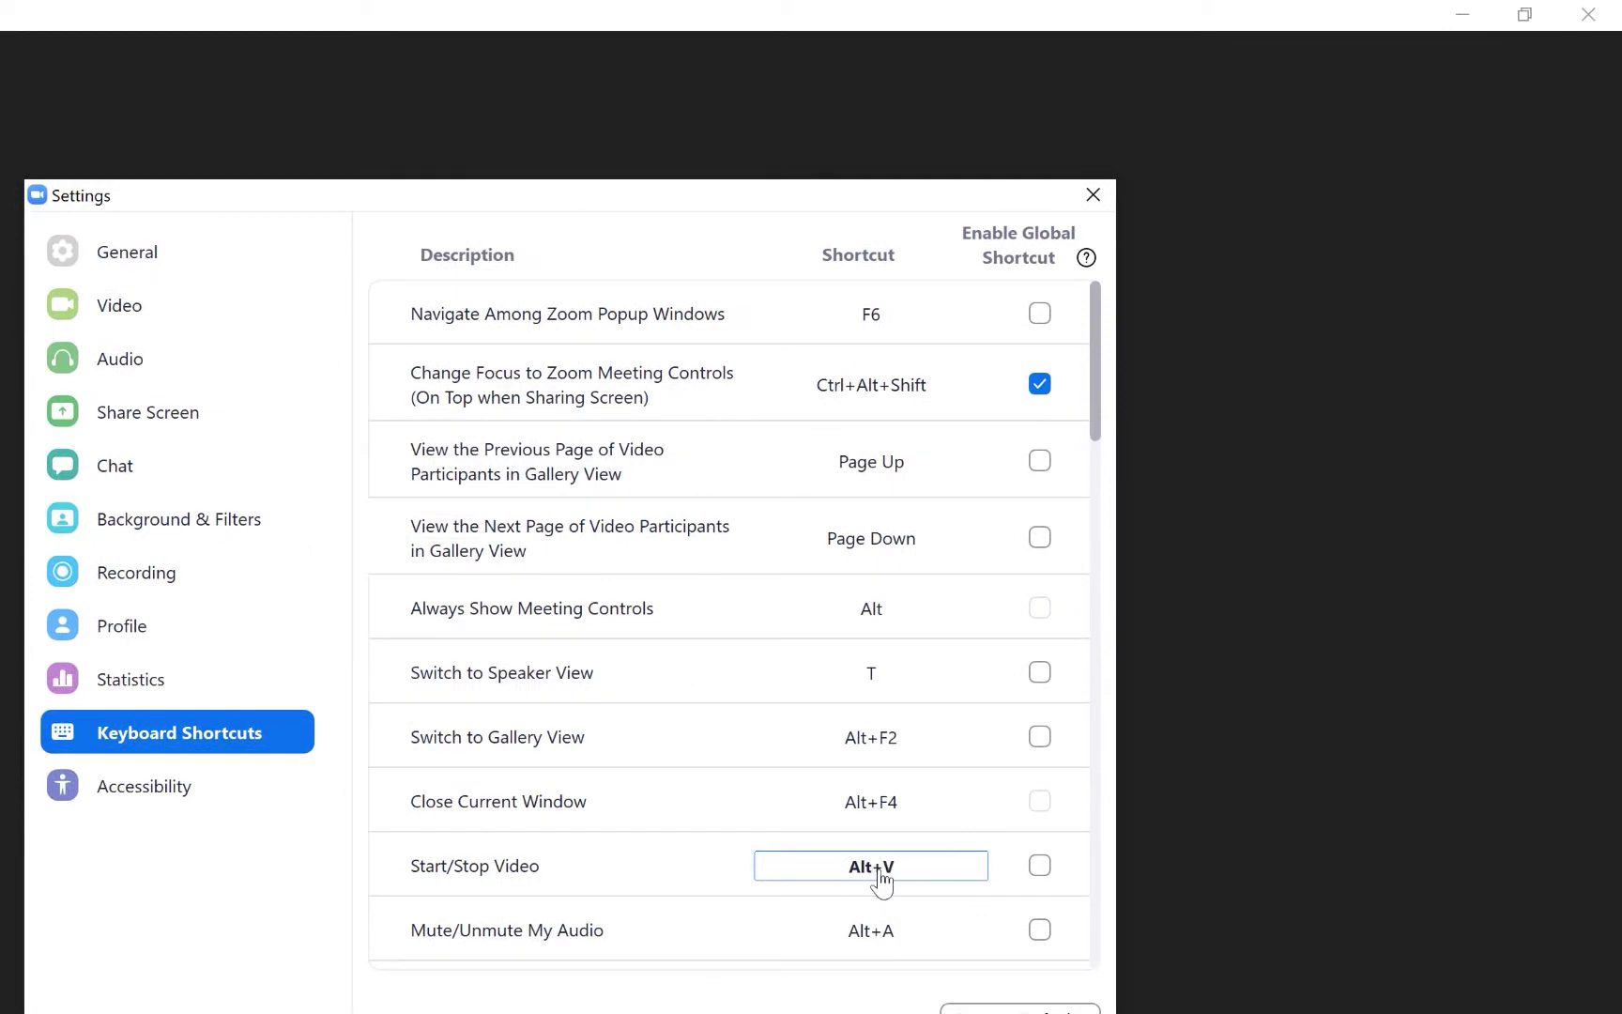
key("s")
left_click(681, 857)
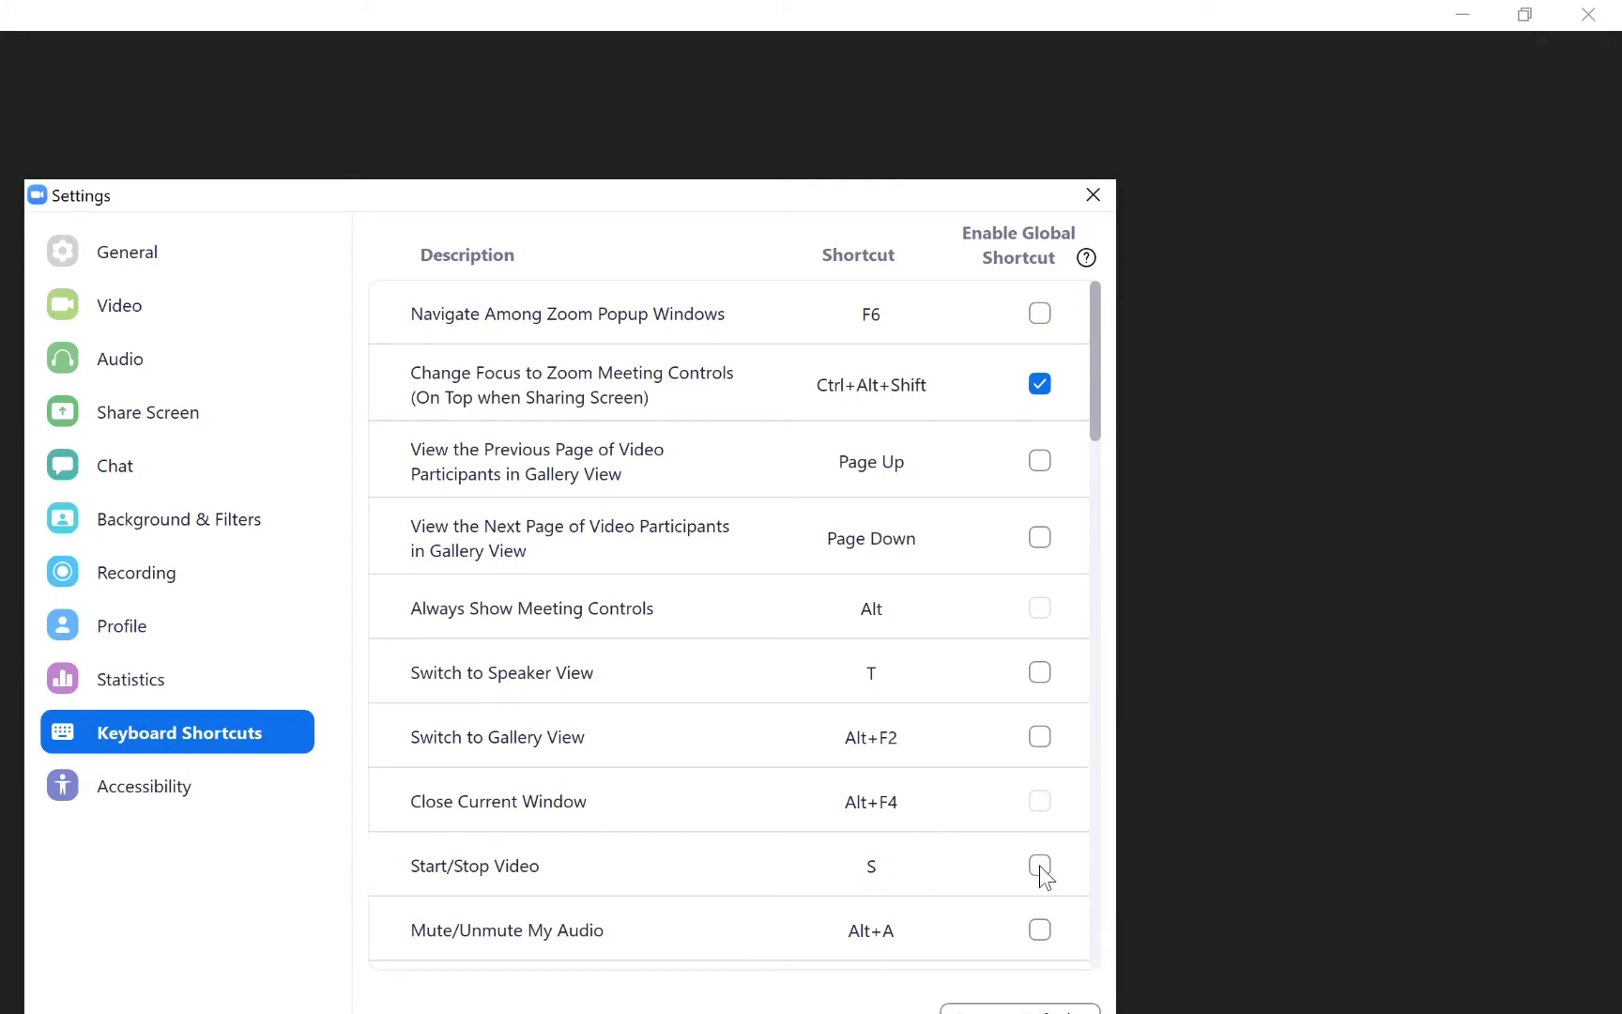
left_click(1039, 866)
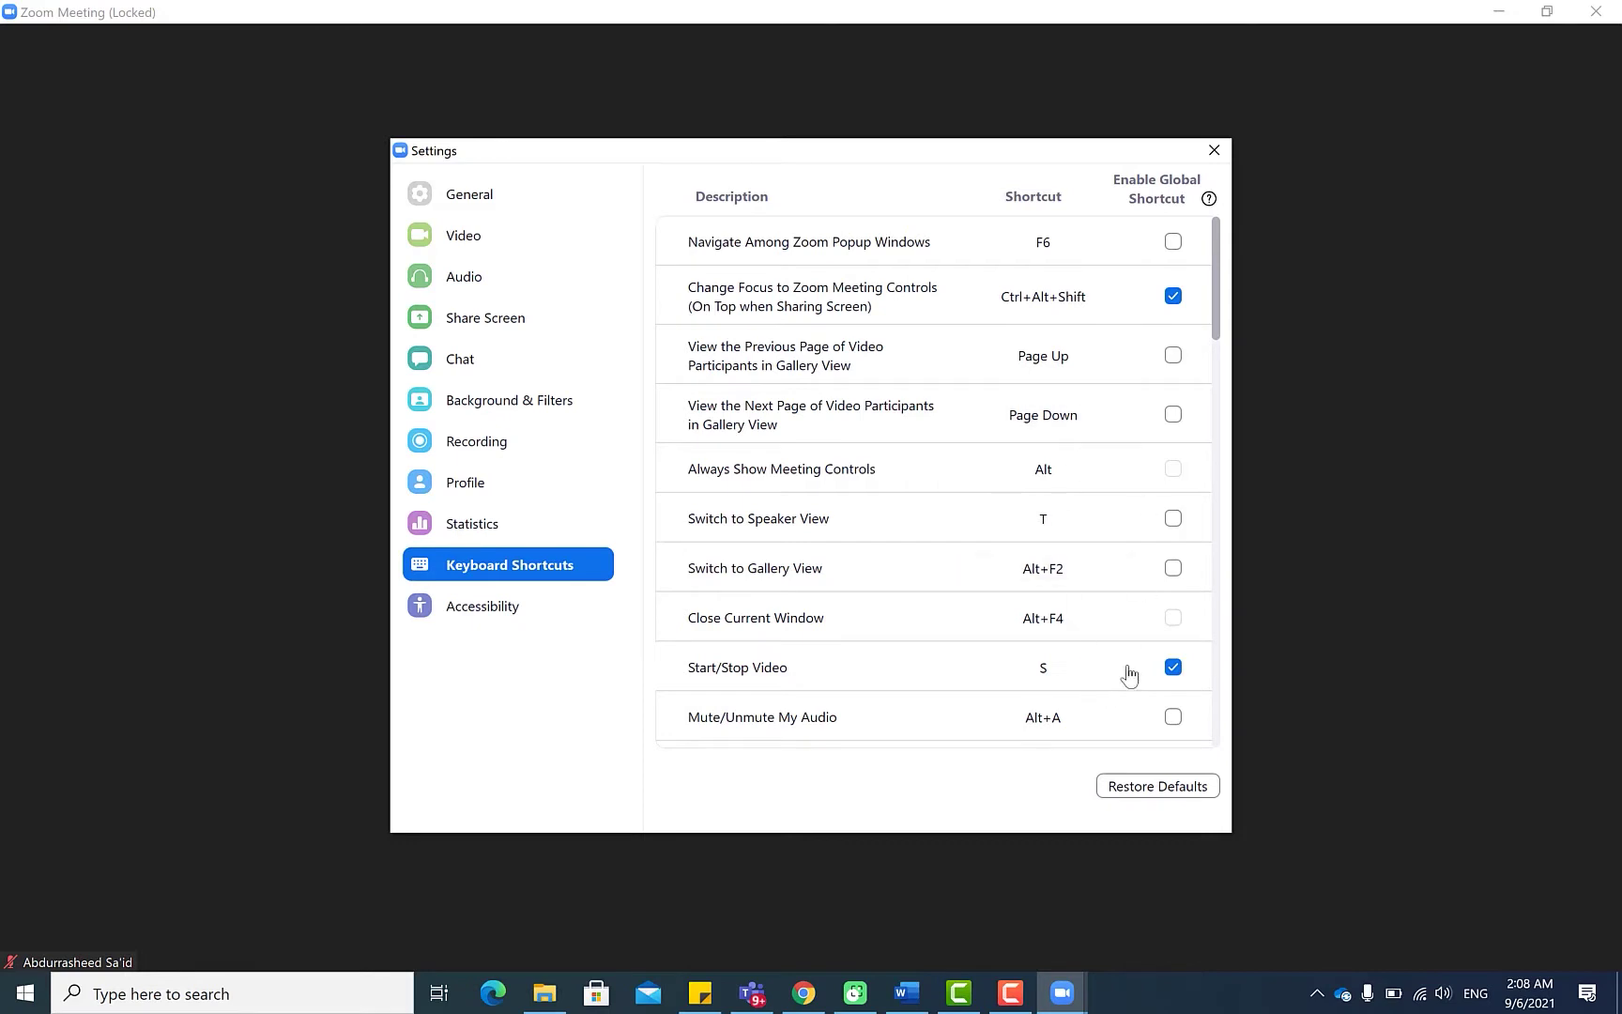
left_click(1149, 787)
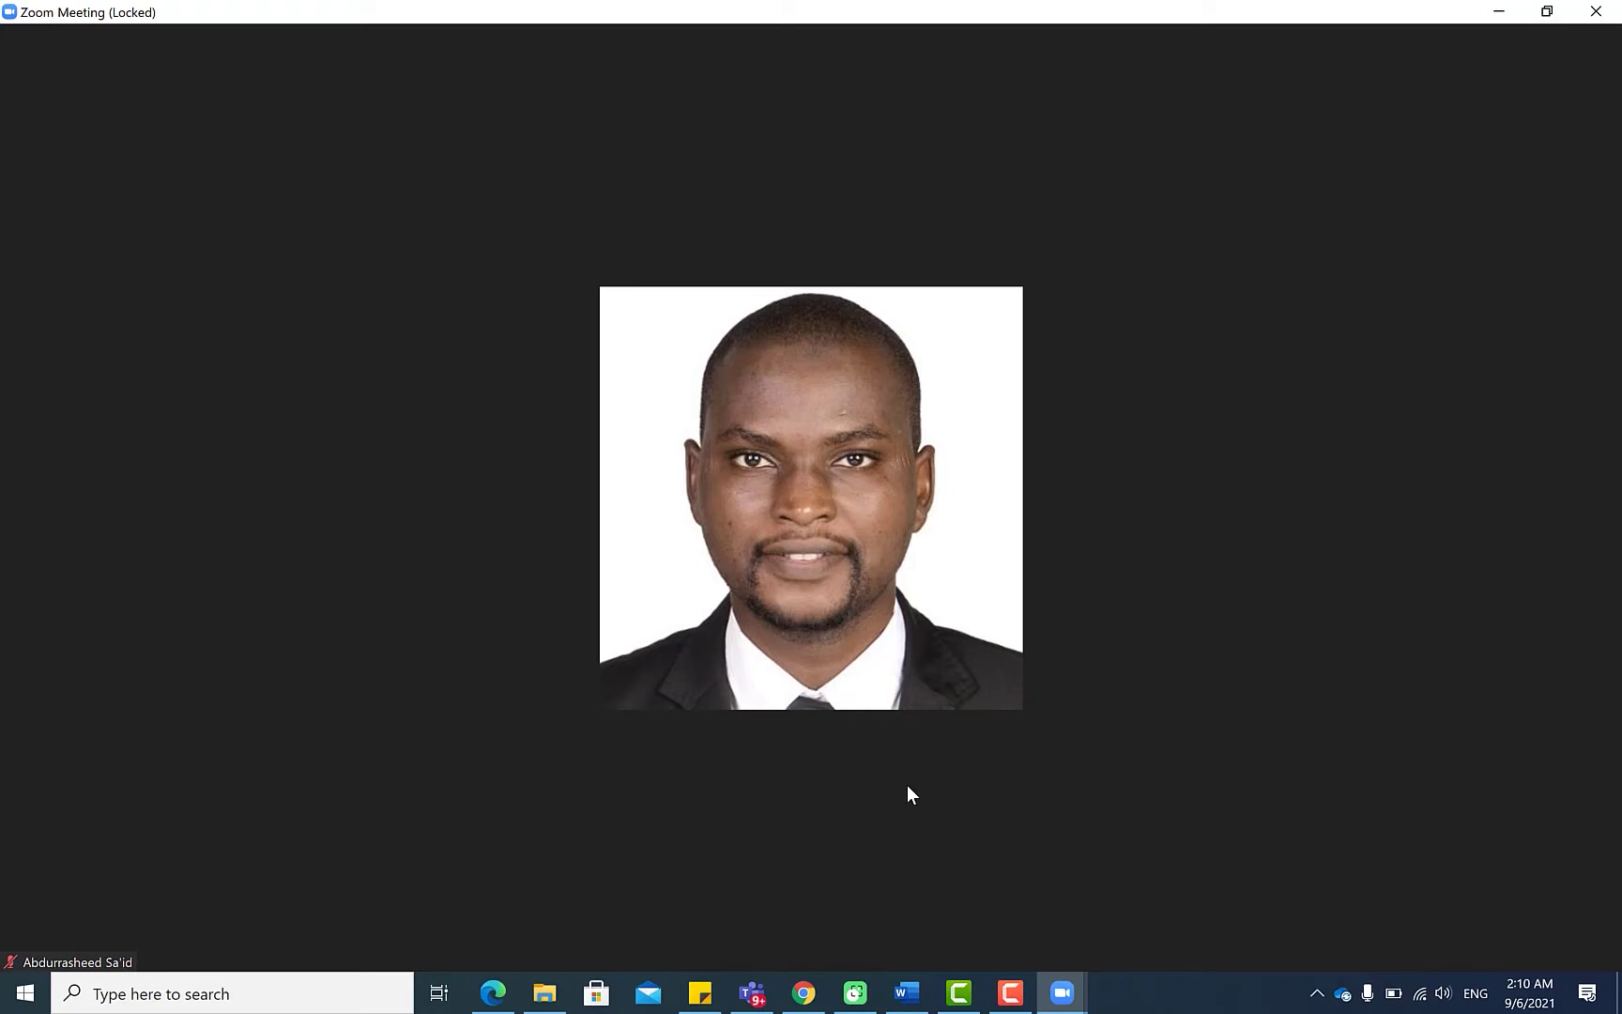
Bring the Zoom home window forward and launch View More Settings from the gear icon
mouse_move(924, 824)
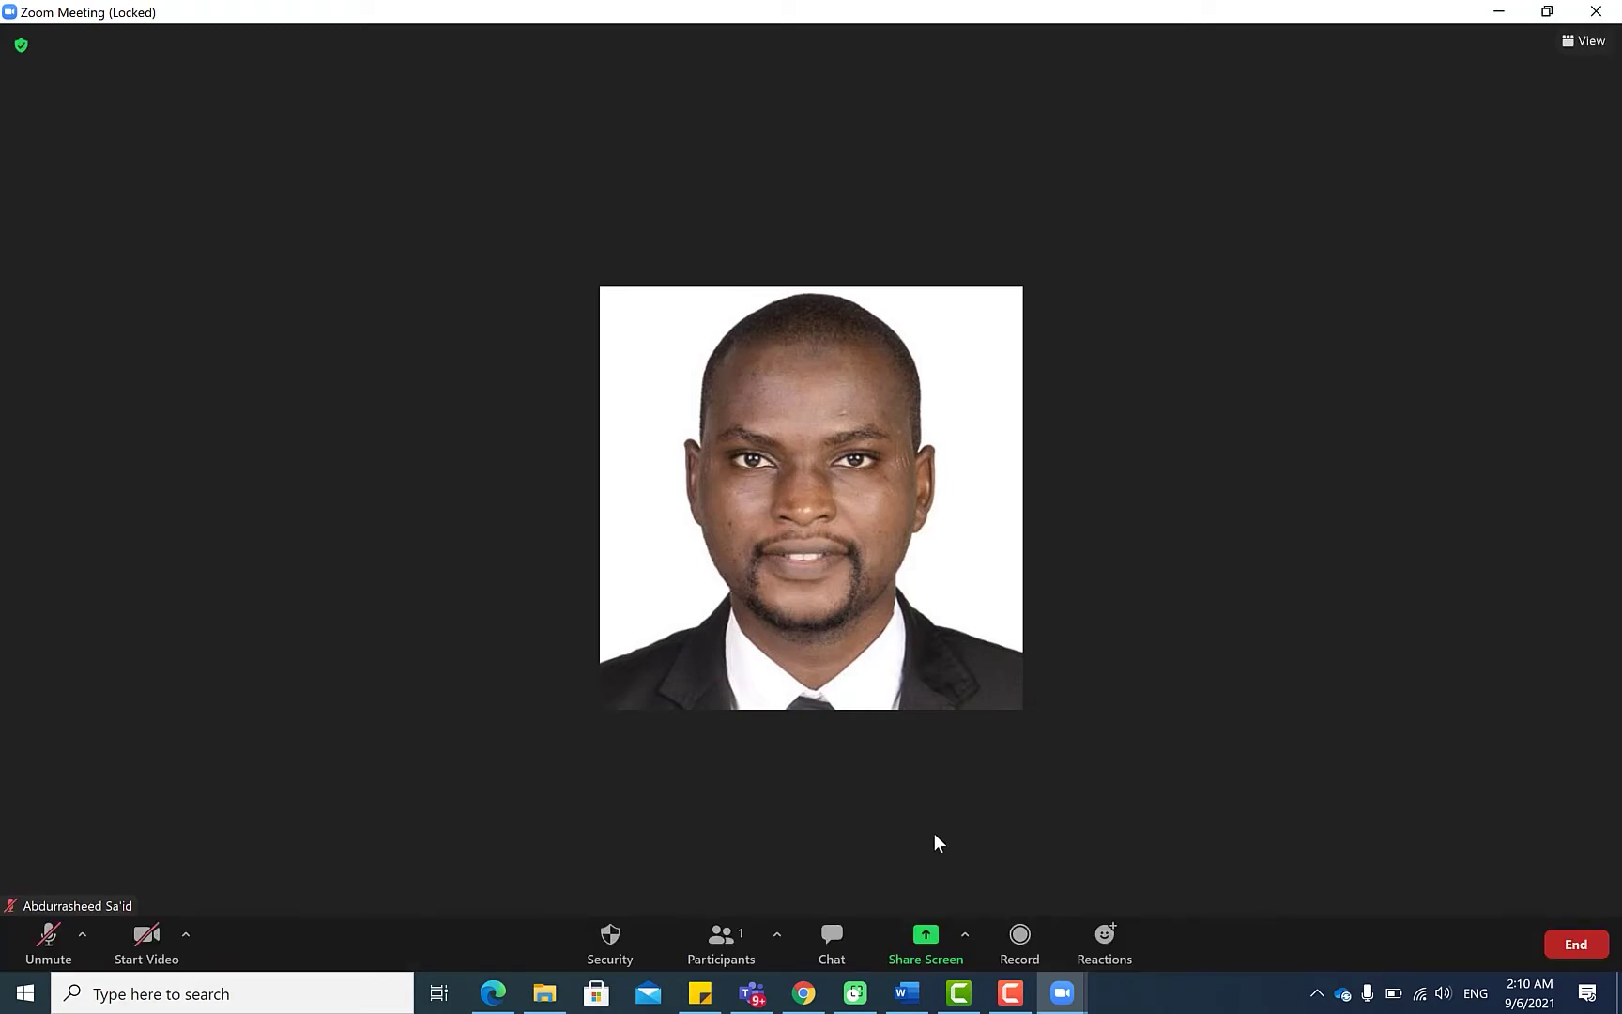
mouse_move(1062, 992)
left_click(996, 932)
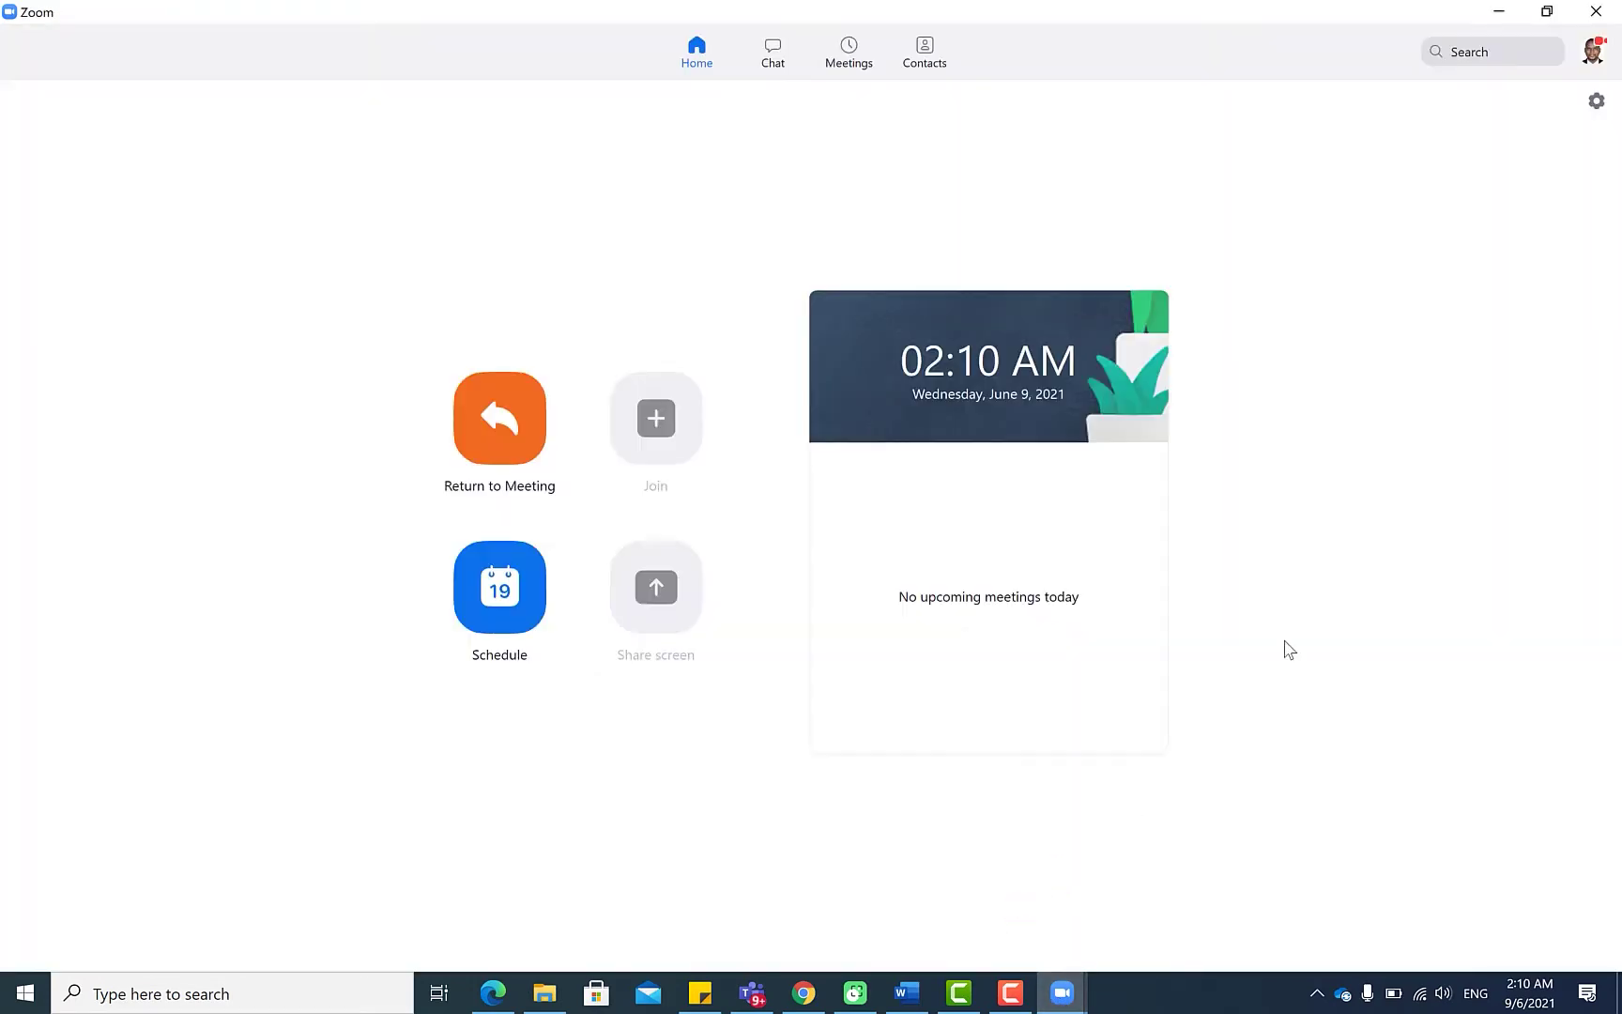
left_click(1595, 100)
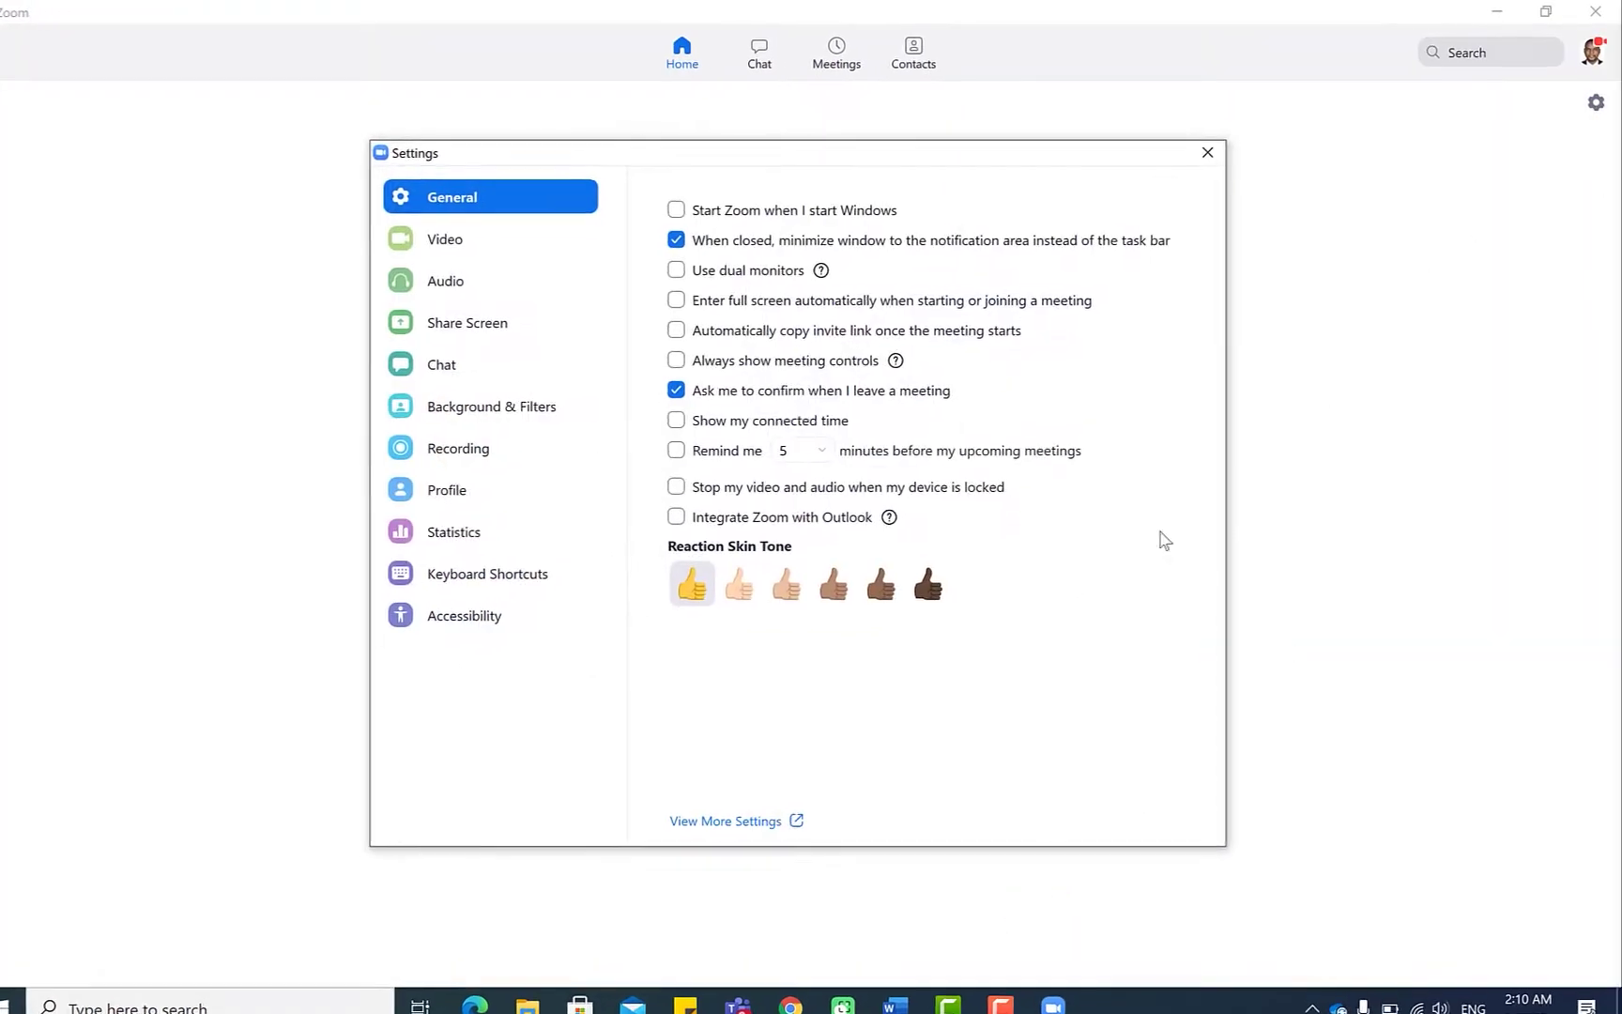
left_click(718, 845)
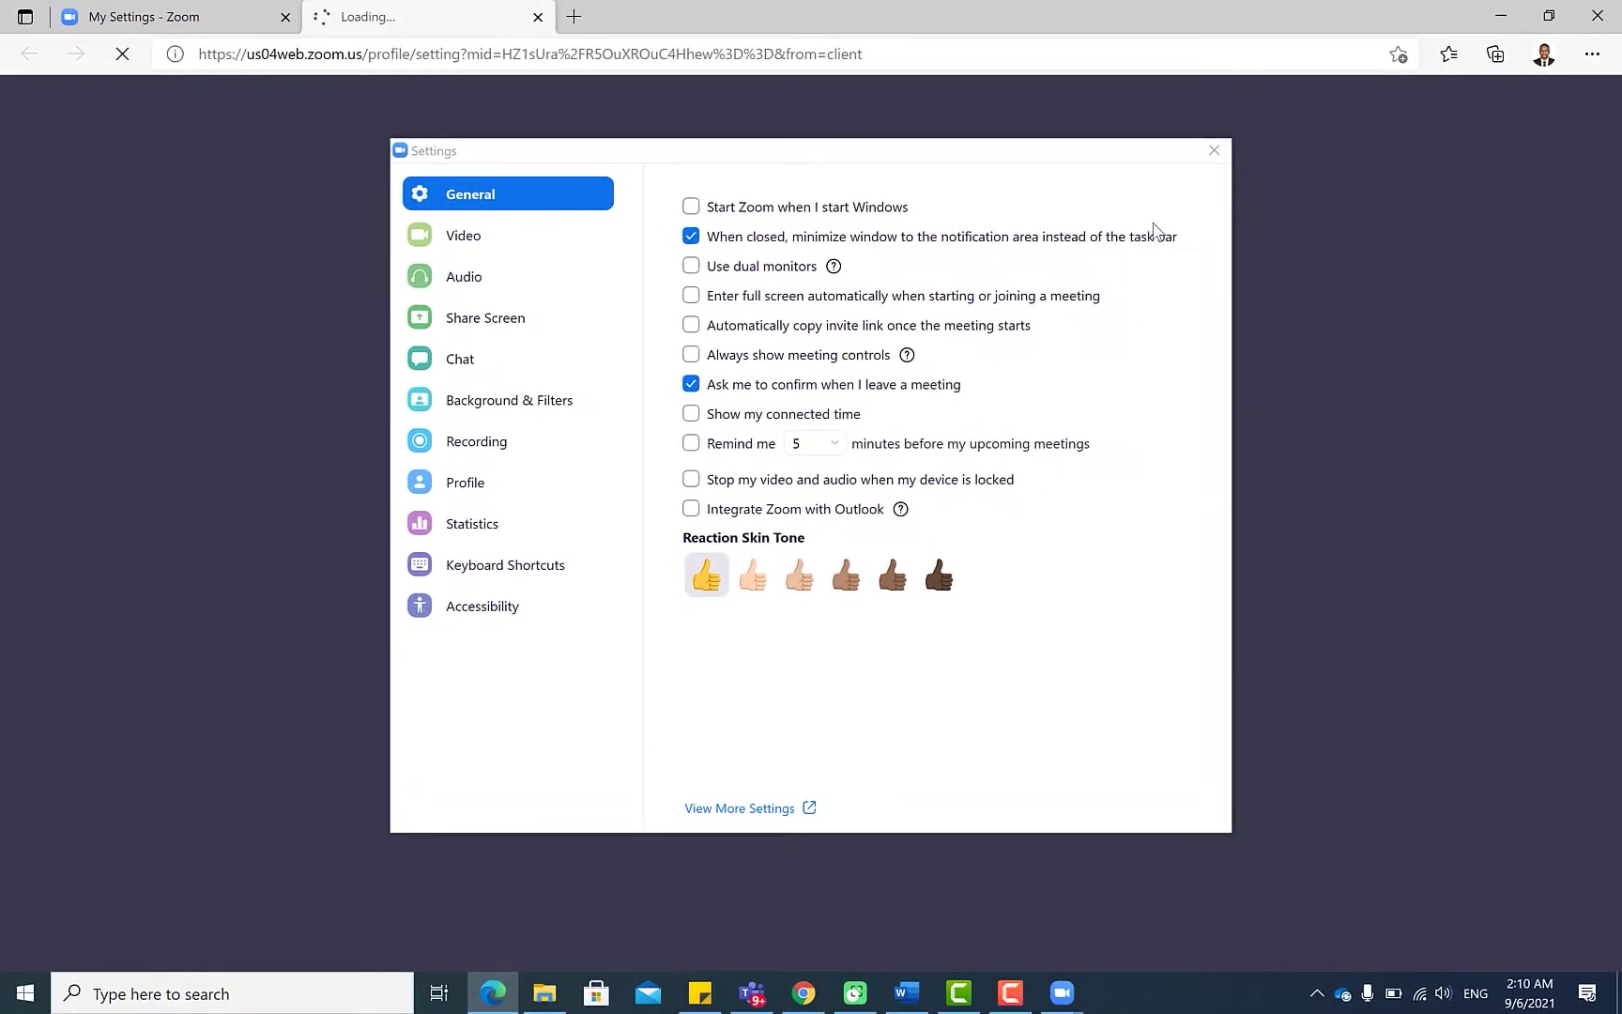
Under In Meeting (Advanced), enable Breakout room with host pre-assignment when scheduling, and save
left_click_drag(1173, 151, 1266, 656)
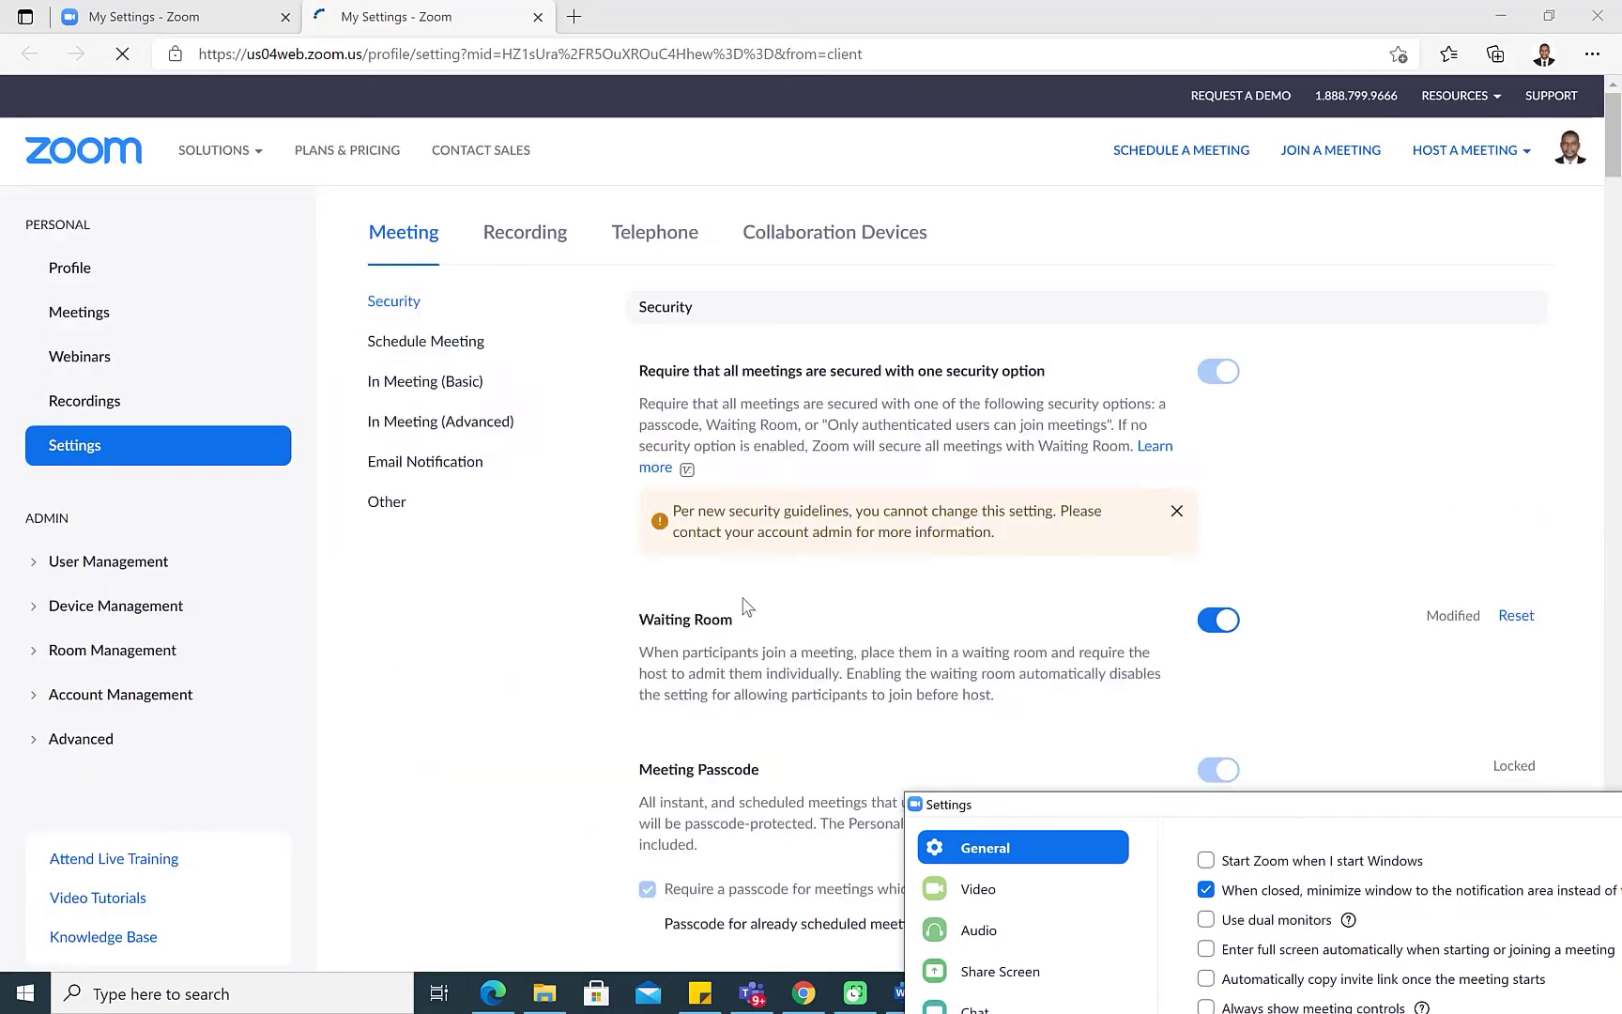
left_click_drag(1212, 813, 1312, 910)
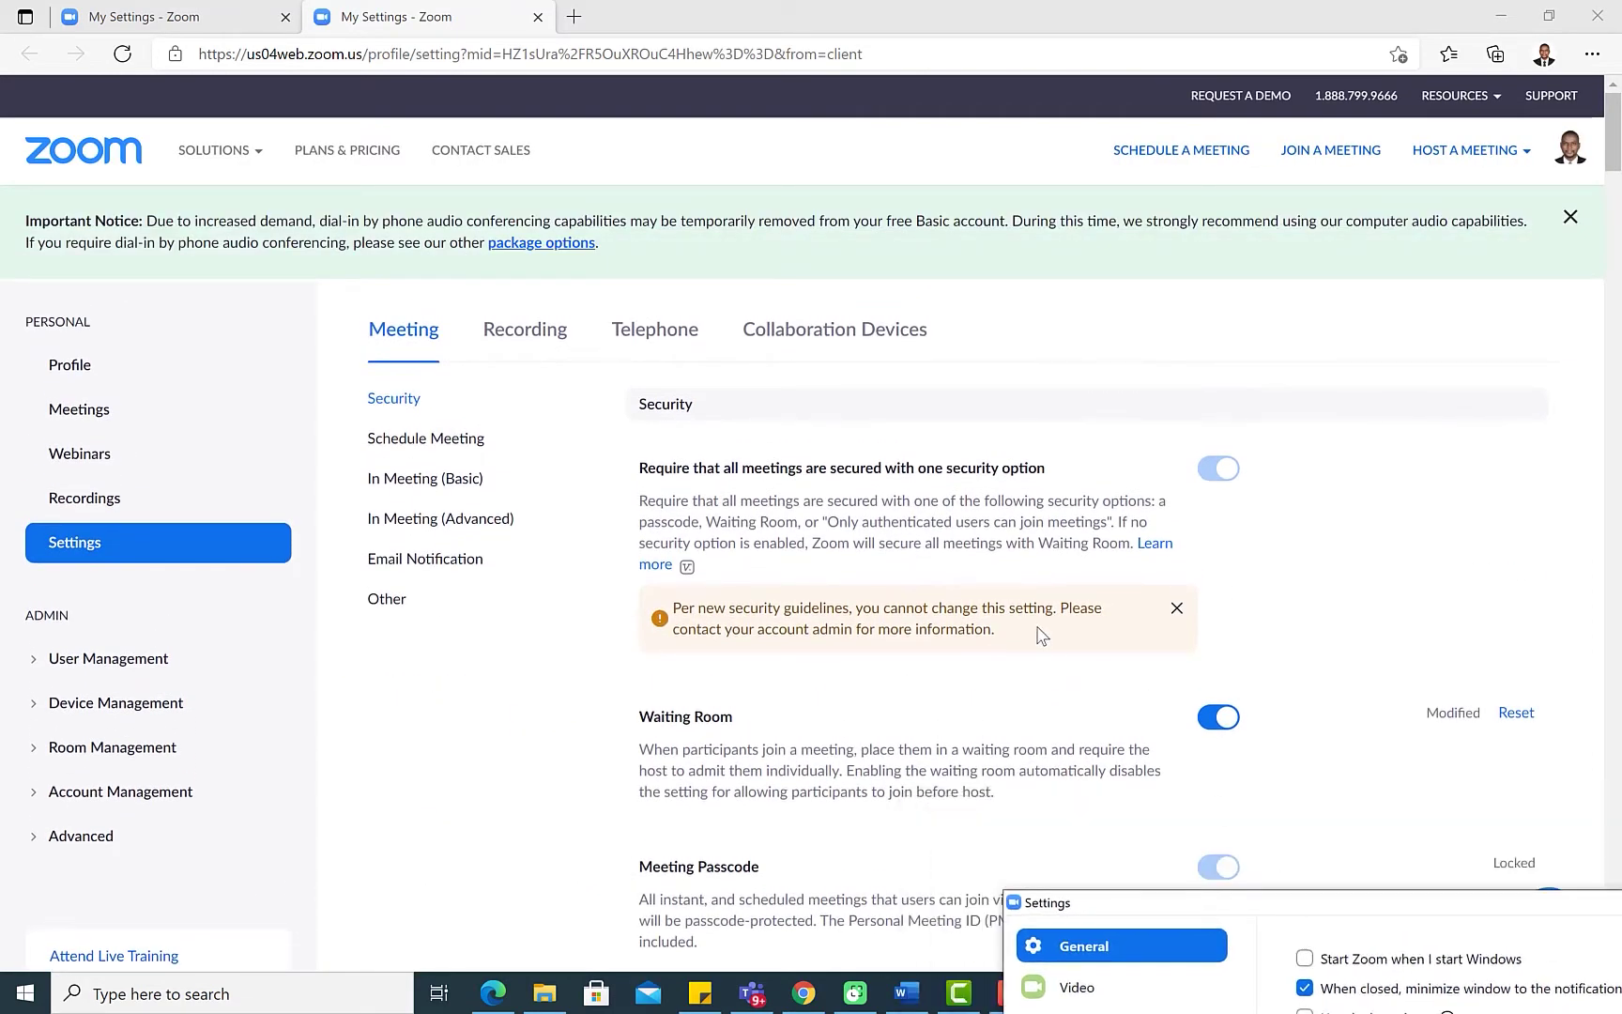
scroll(1040, 636, "down", 20)
scroll(1001, 638, "down", 15)
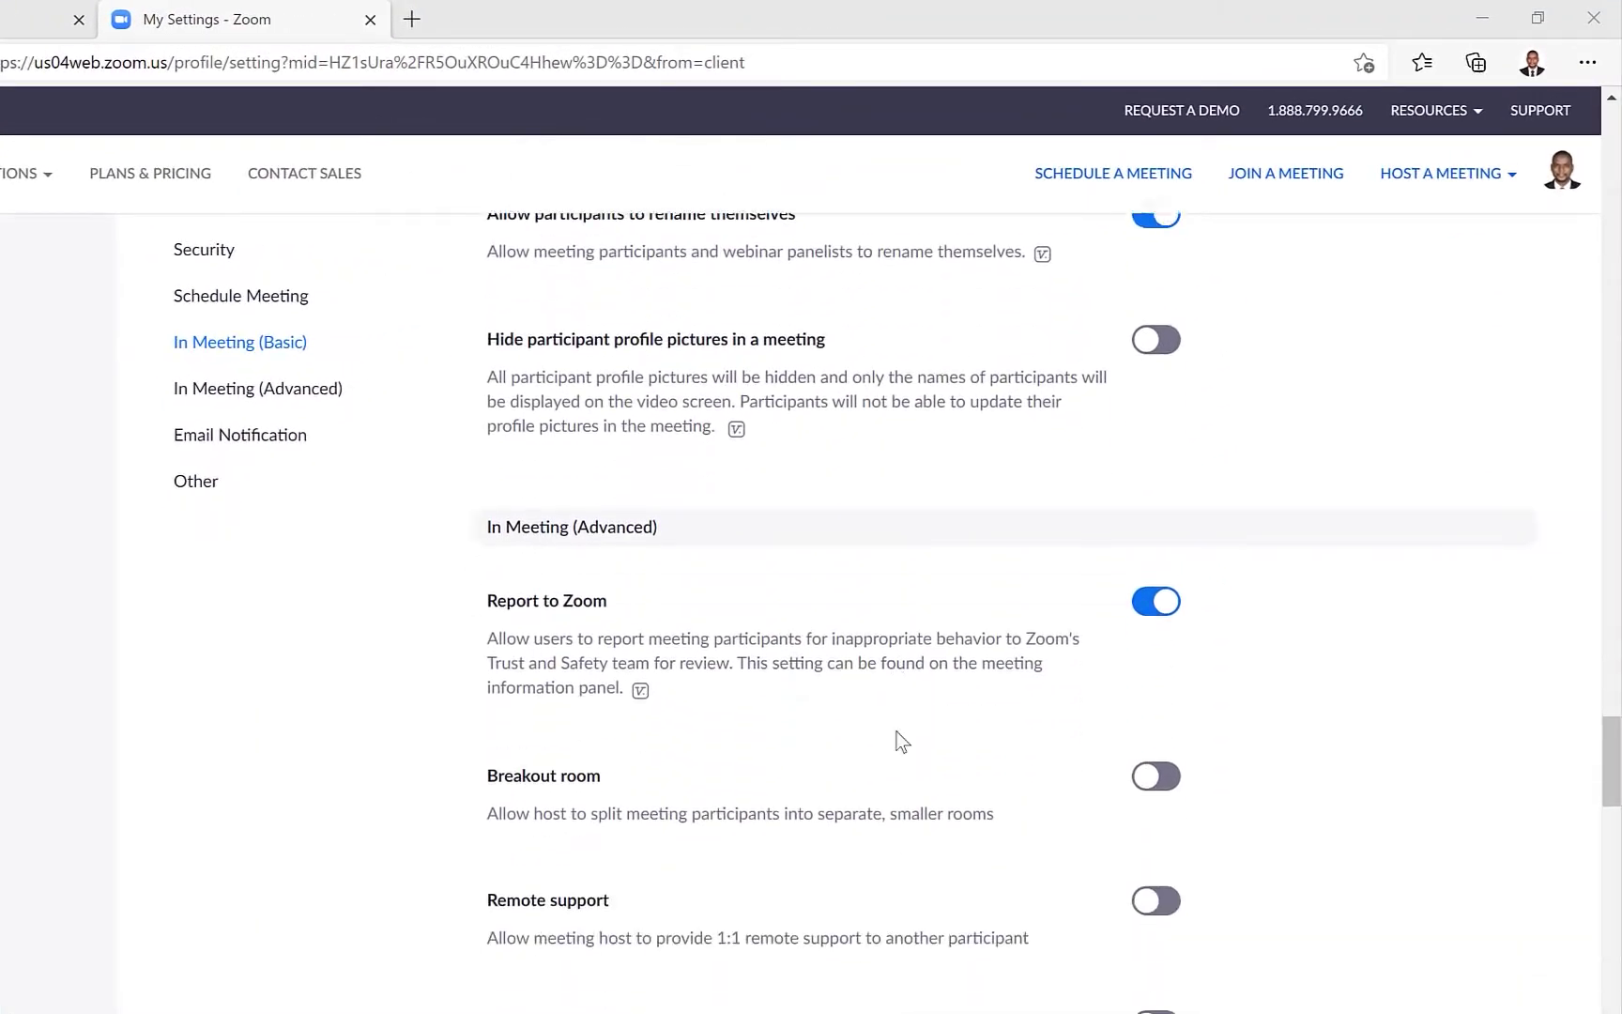
scroll(751, 685, "down", 2)
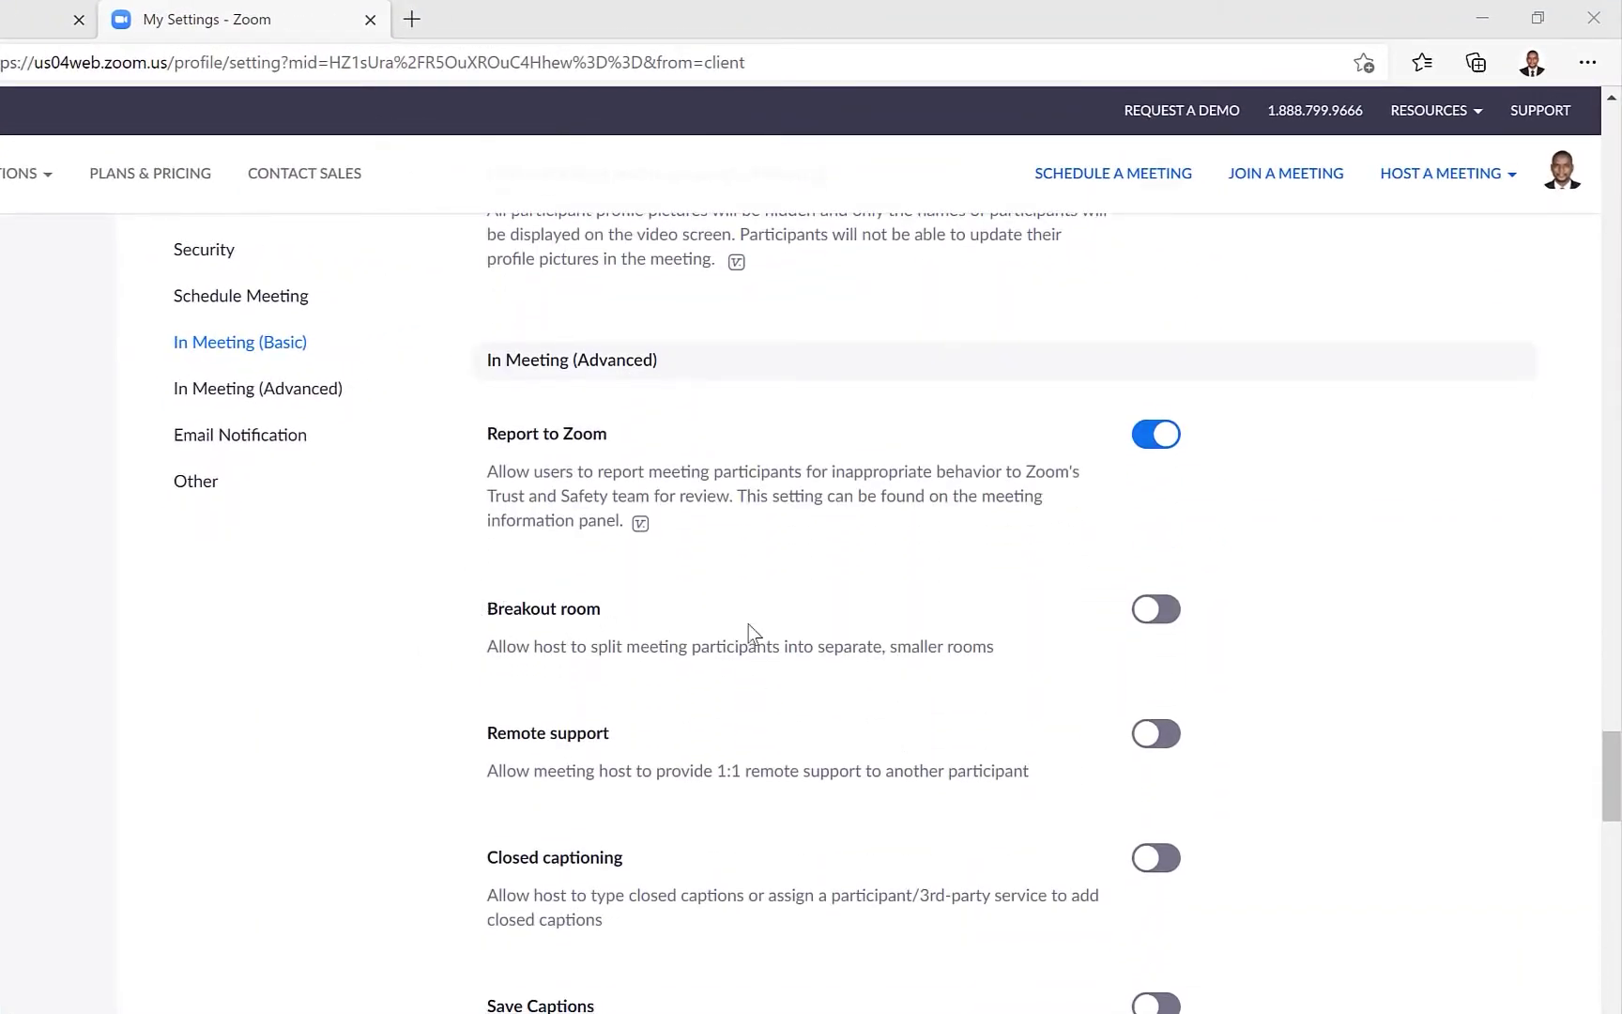
left_click(1157, 612)
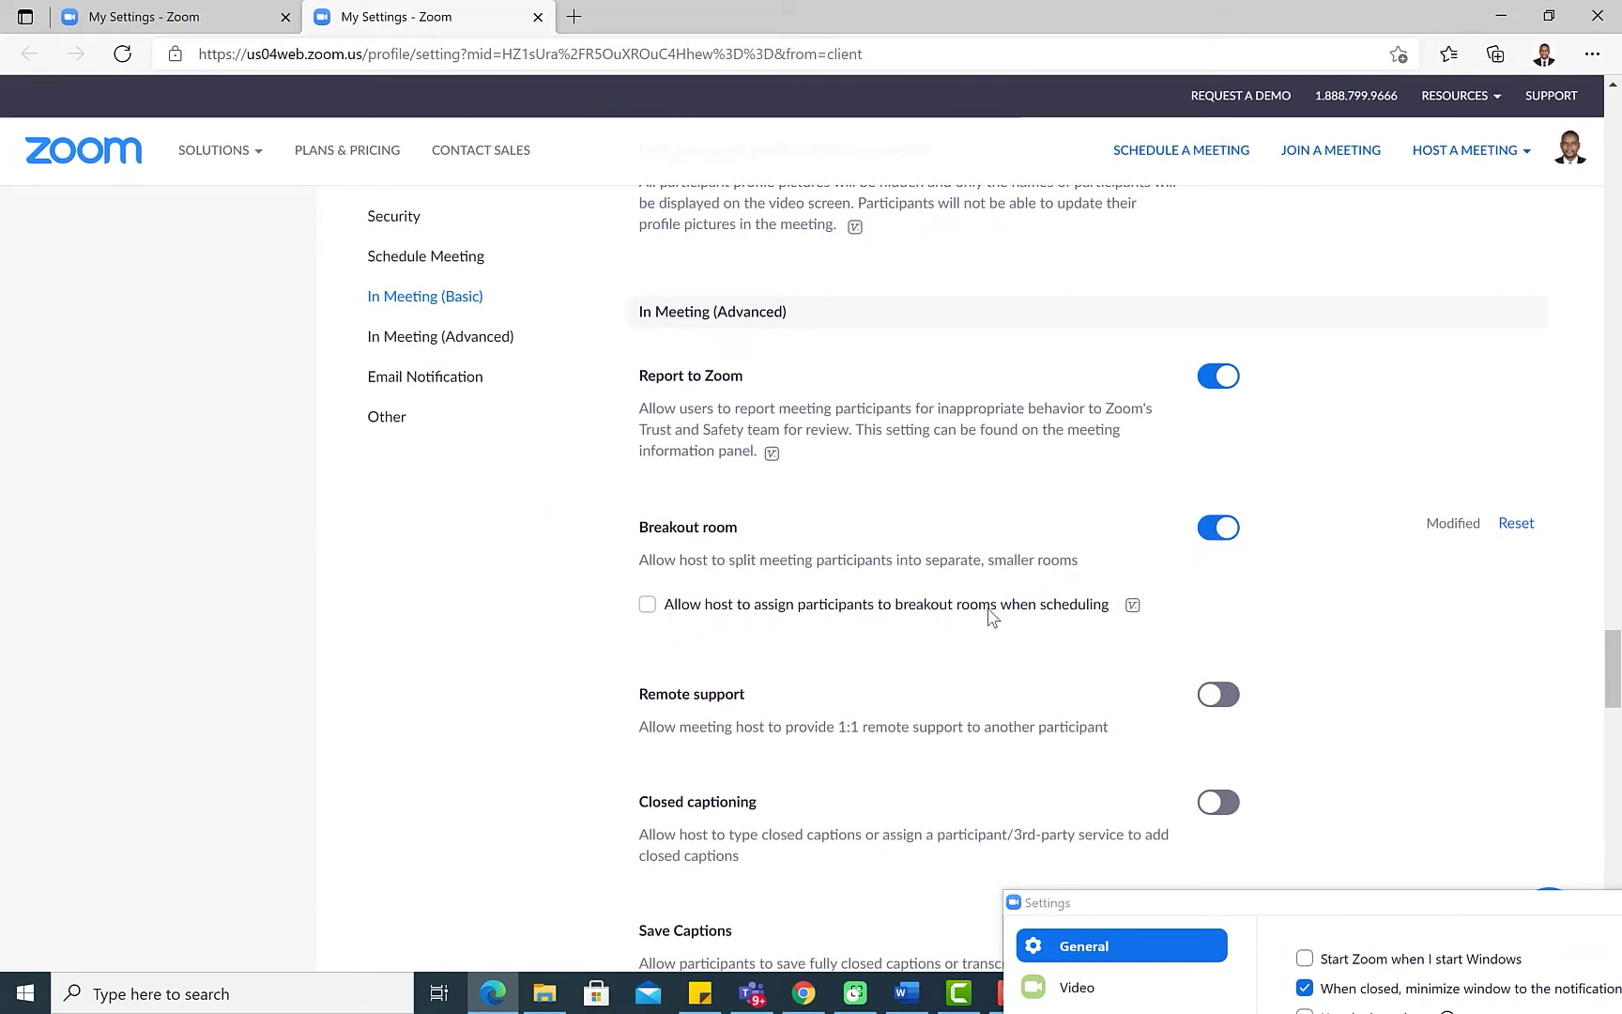
left_click(647, 603)
left_click(686, 668)
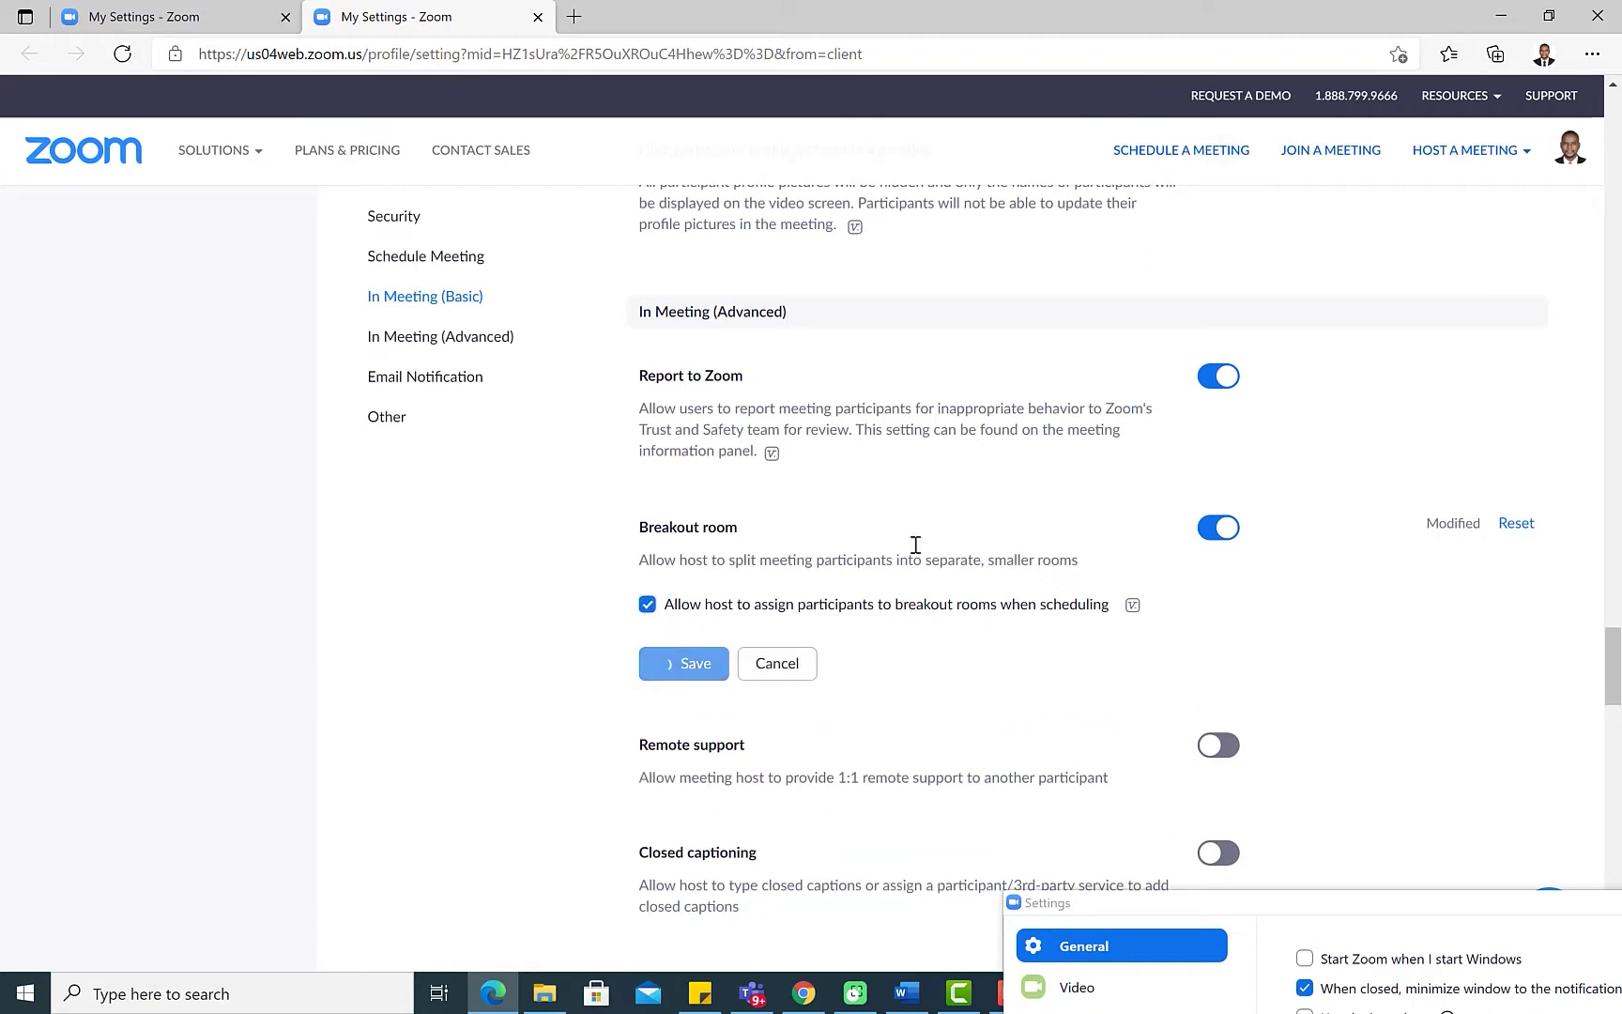